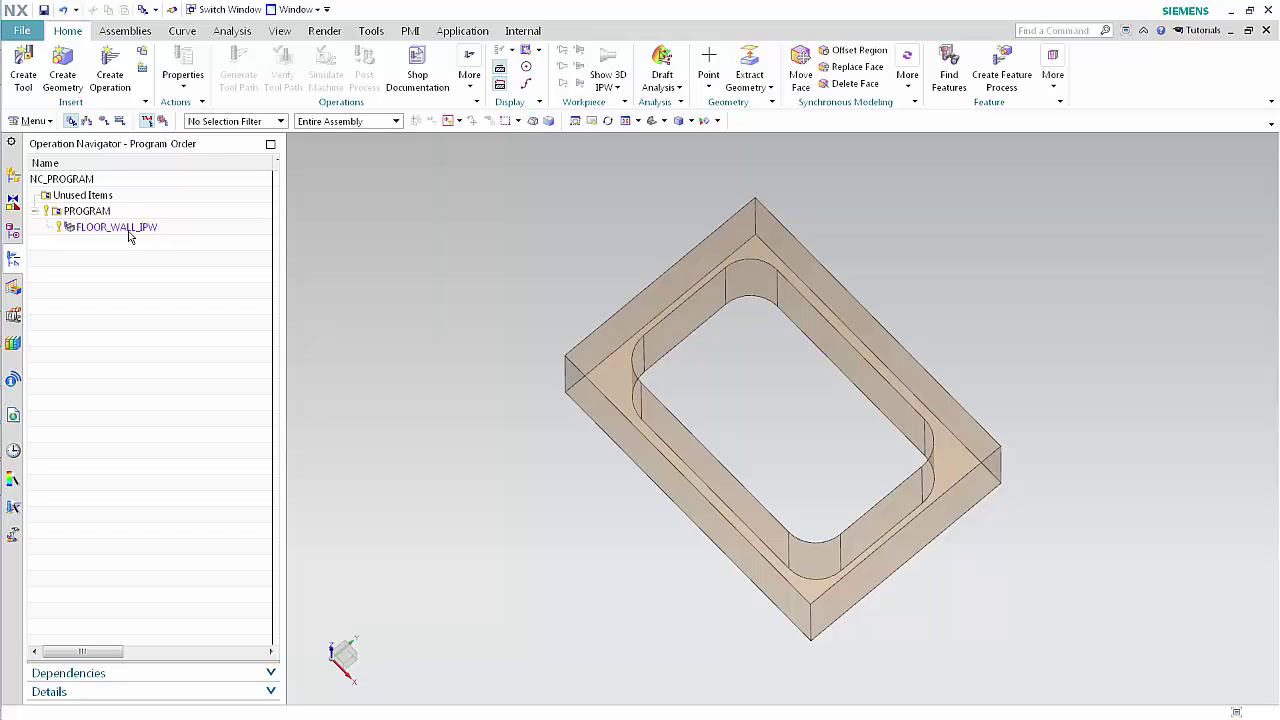
- Open FLOOR_WALL_IPW for editing and review the Cut Depths strategies, keeping Levels
double_click(93, 229)
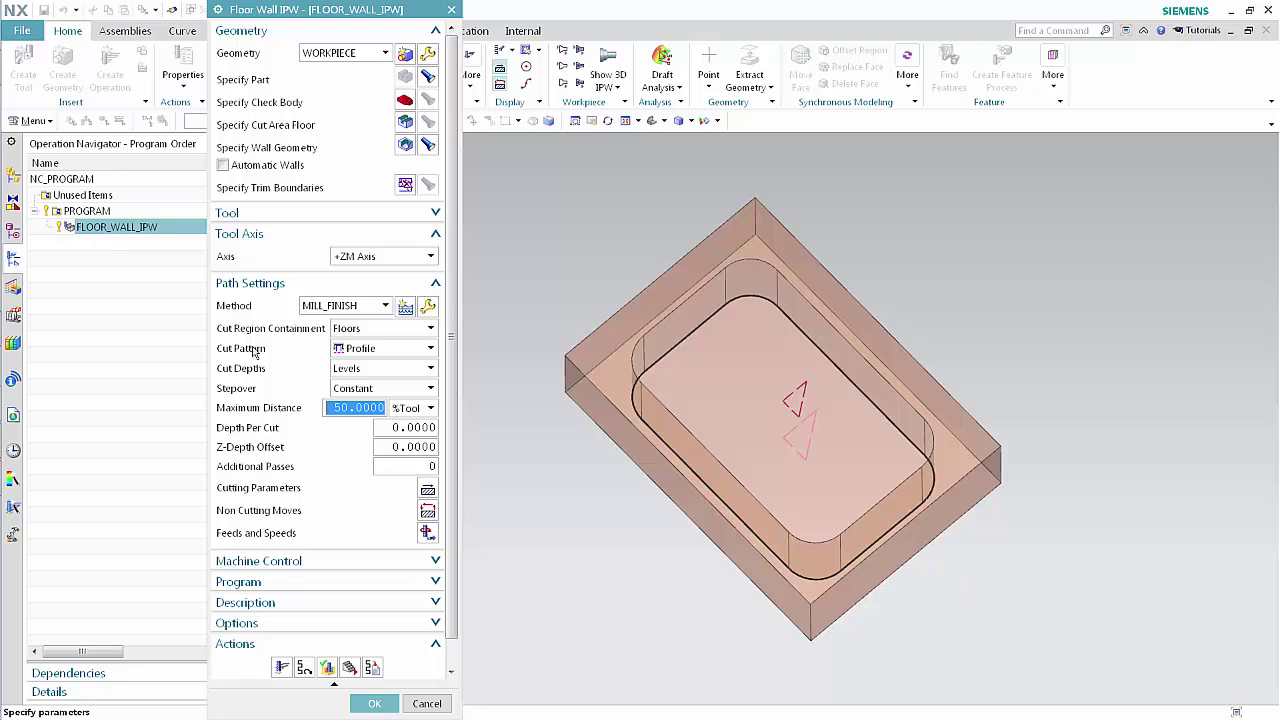
click(369, 372)
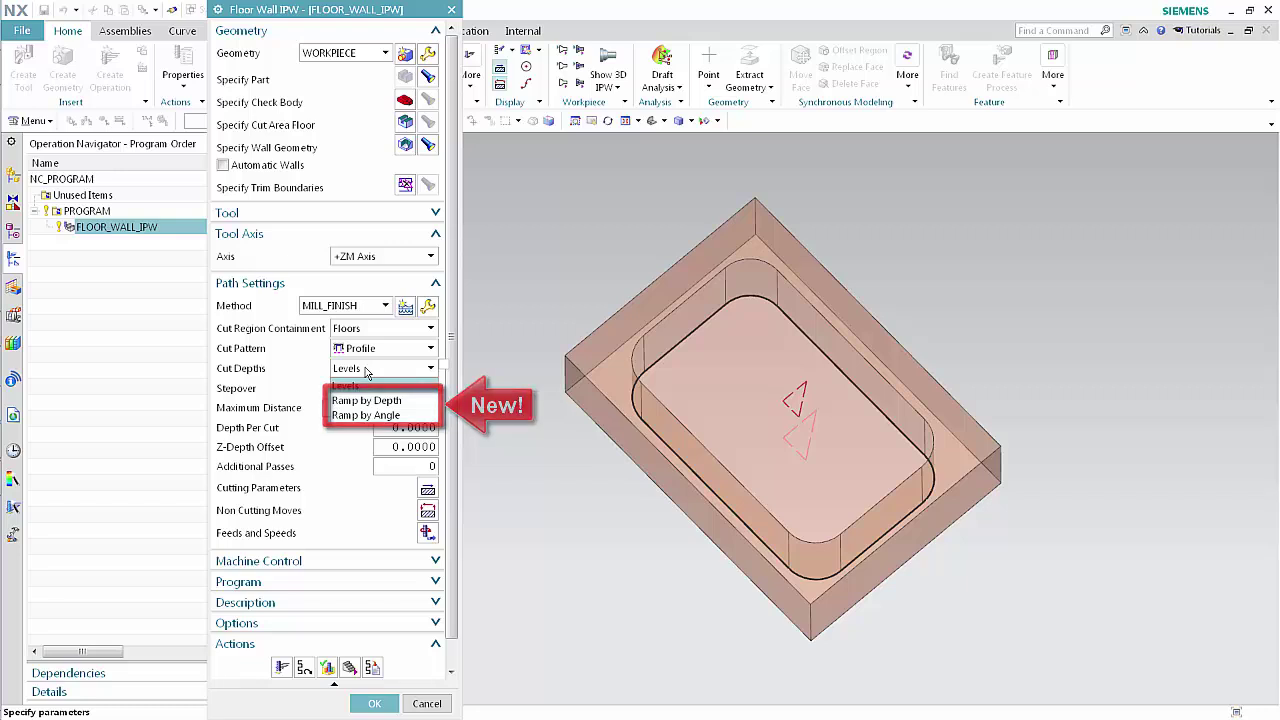
click(366, 369)
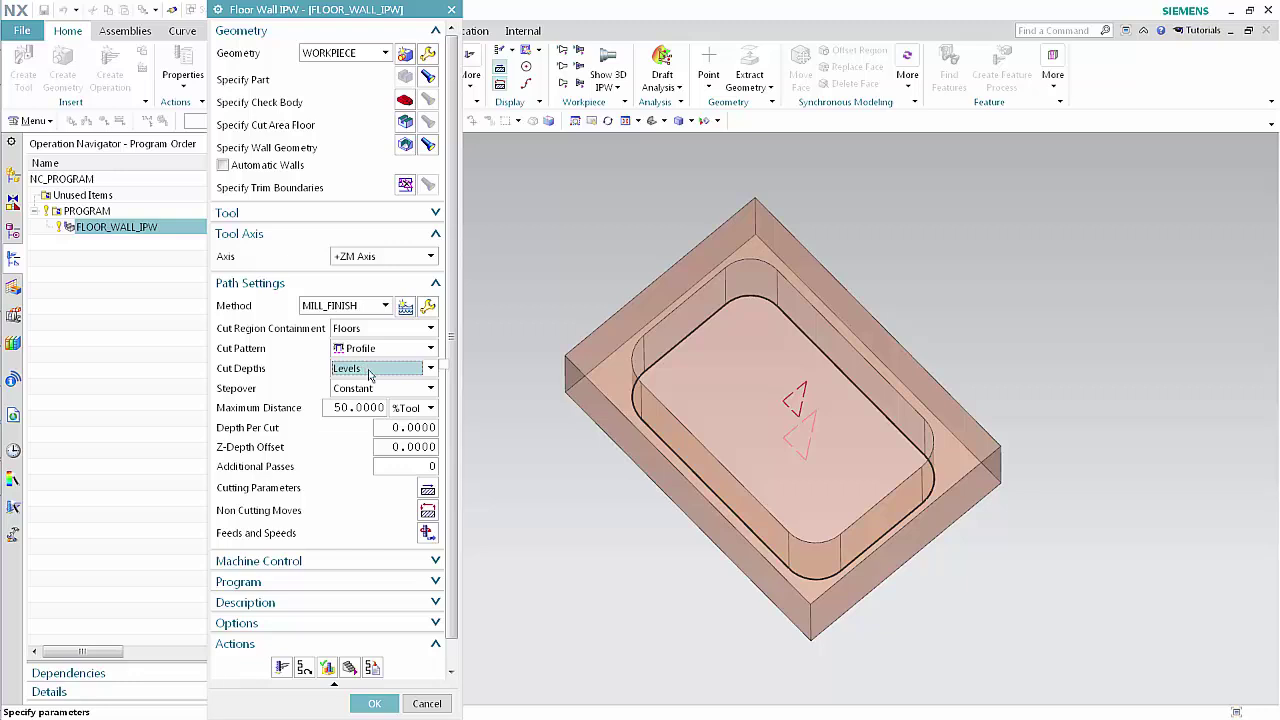
- Set Depth Per Cut to 5 and generate the stepped profile tool path
click(396, 427)
double_click(396, 427)
text(5)
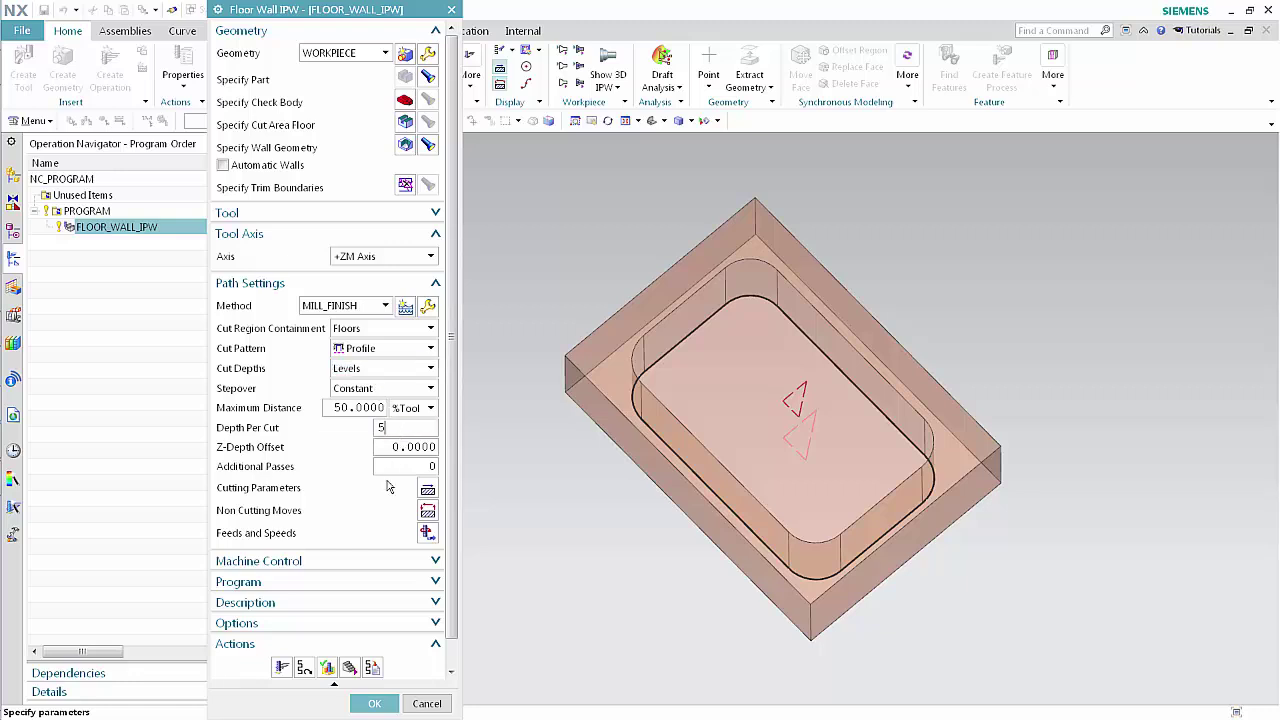
click(281, 670)
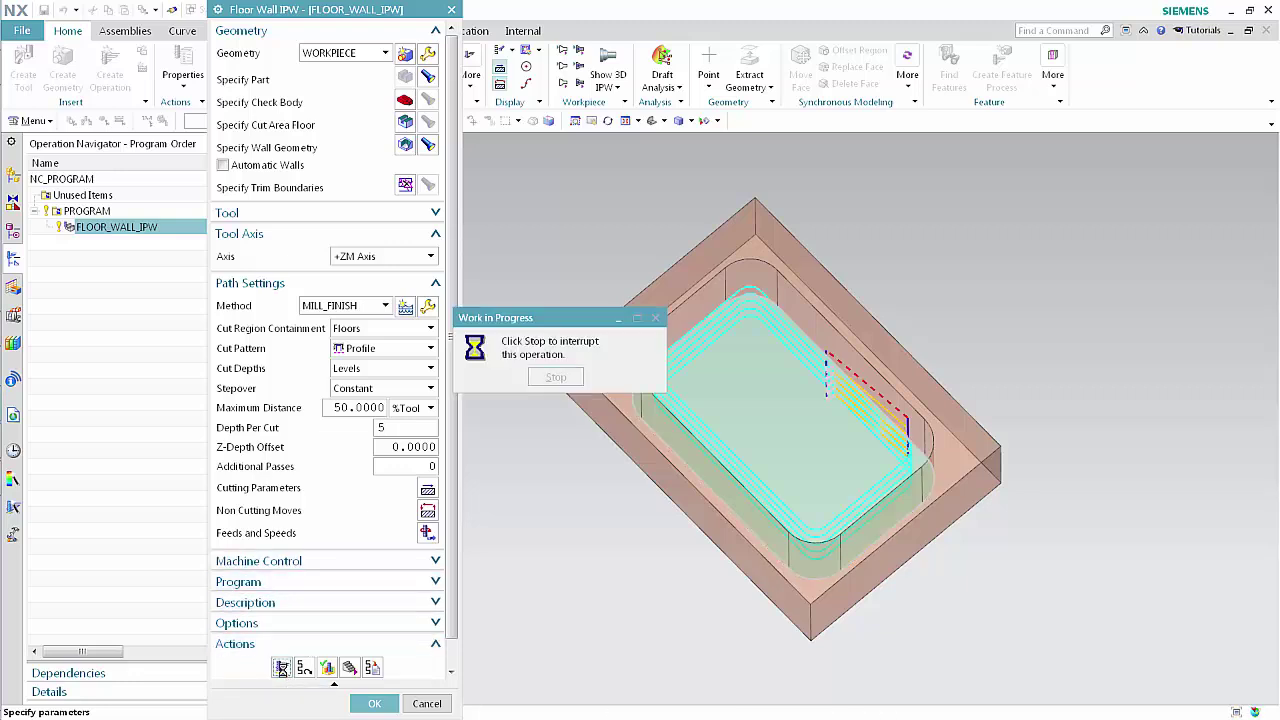
middle_click(283, 670)
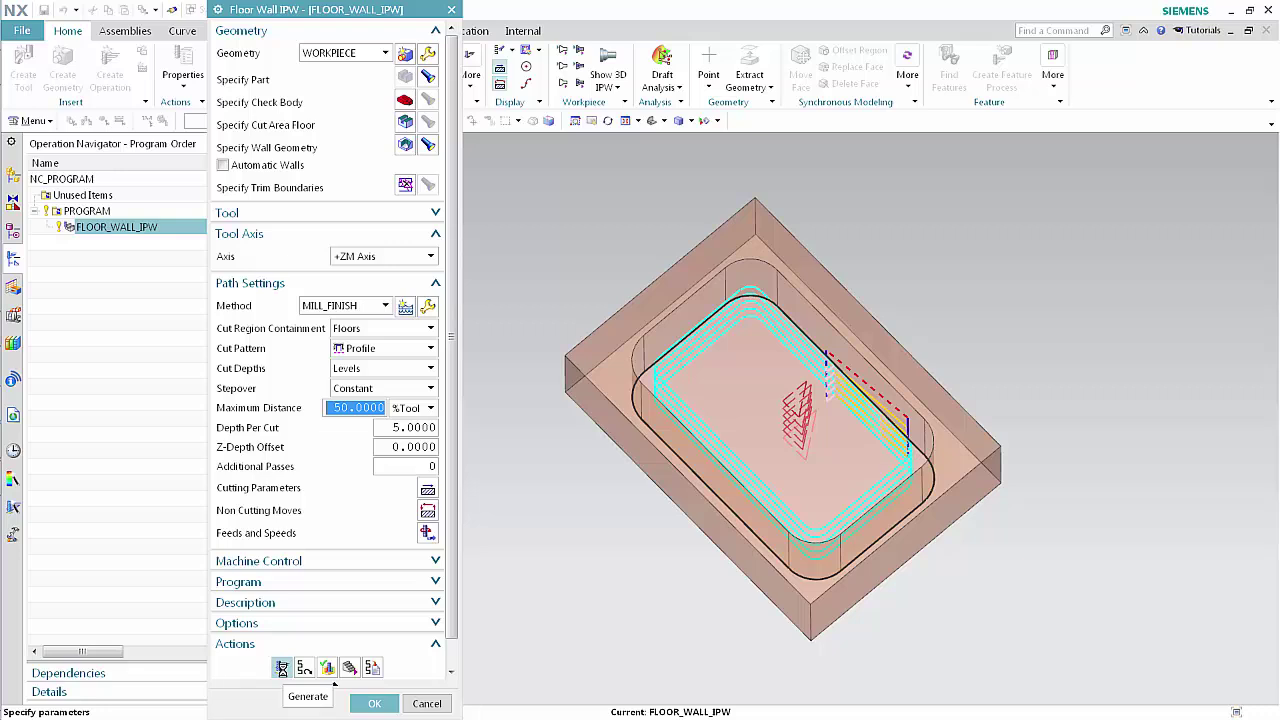
- Switch Cut Depths to Ramp by Depth and accept the Cutting Parameters unchanged
click(395, 372)
click(390, 400)
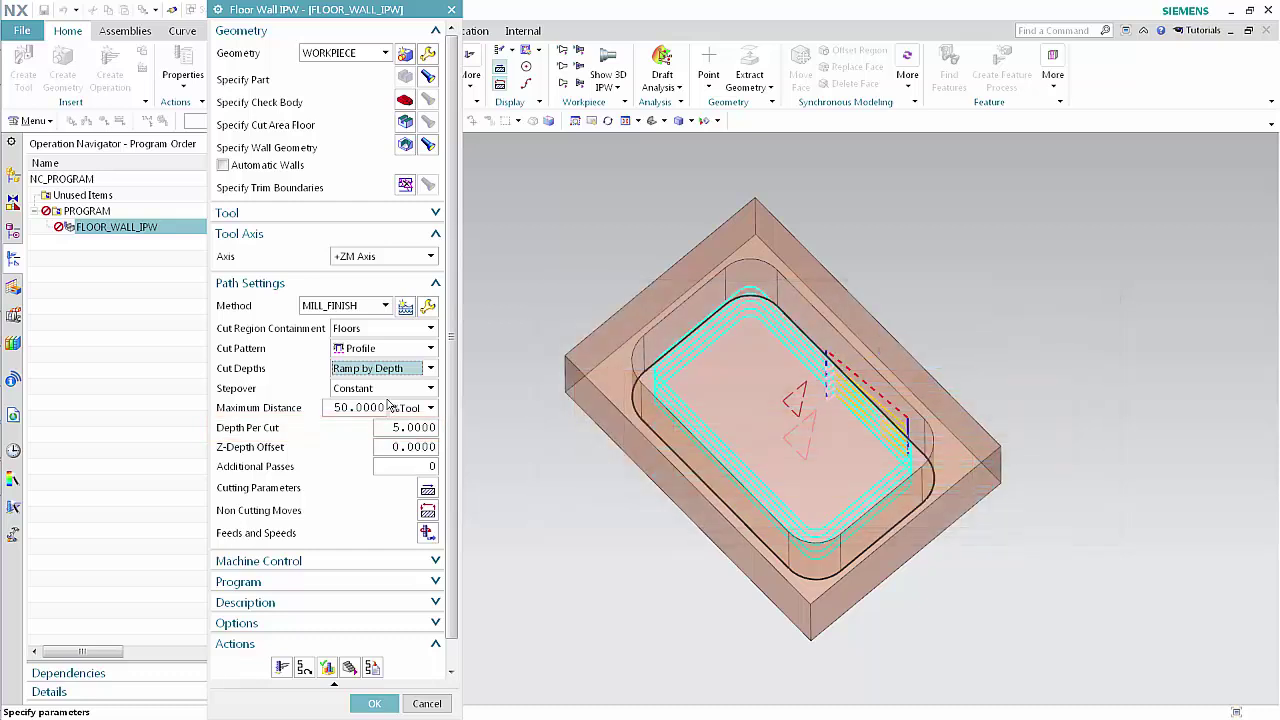
click(427, 490)
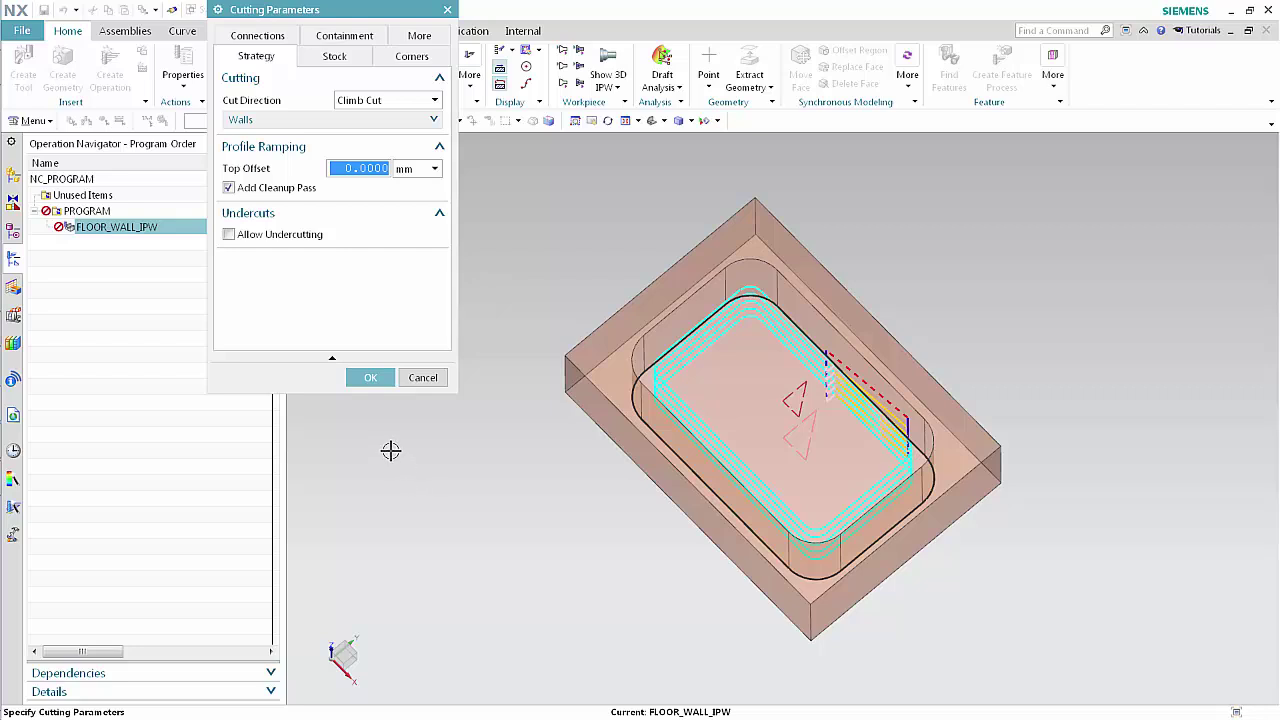
click(372, 380)
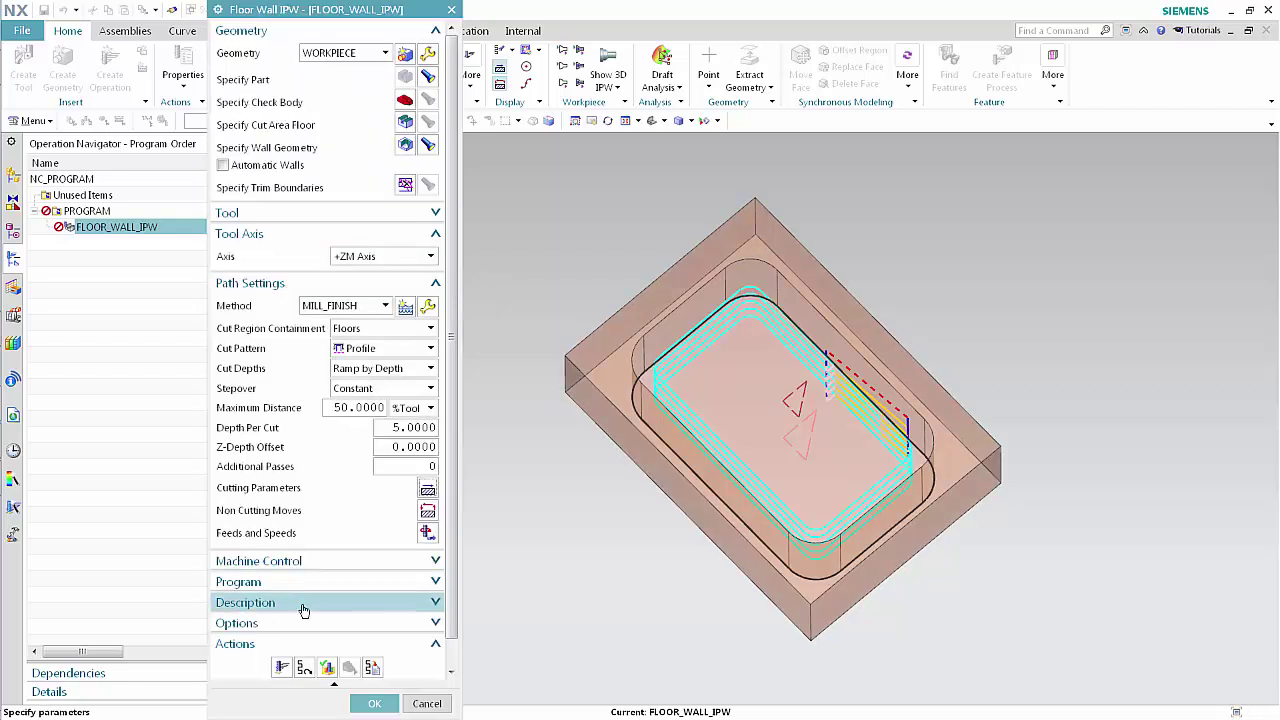
- Regenerate the ramped tool path and bring up its 3D verification
click(283, 668)
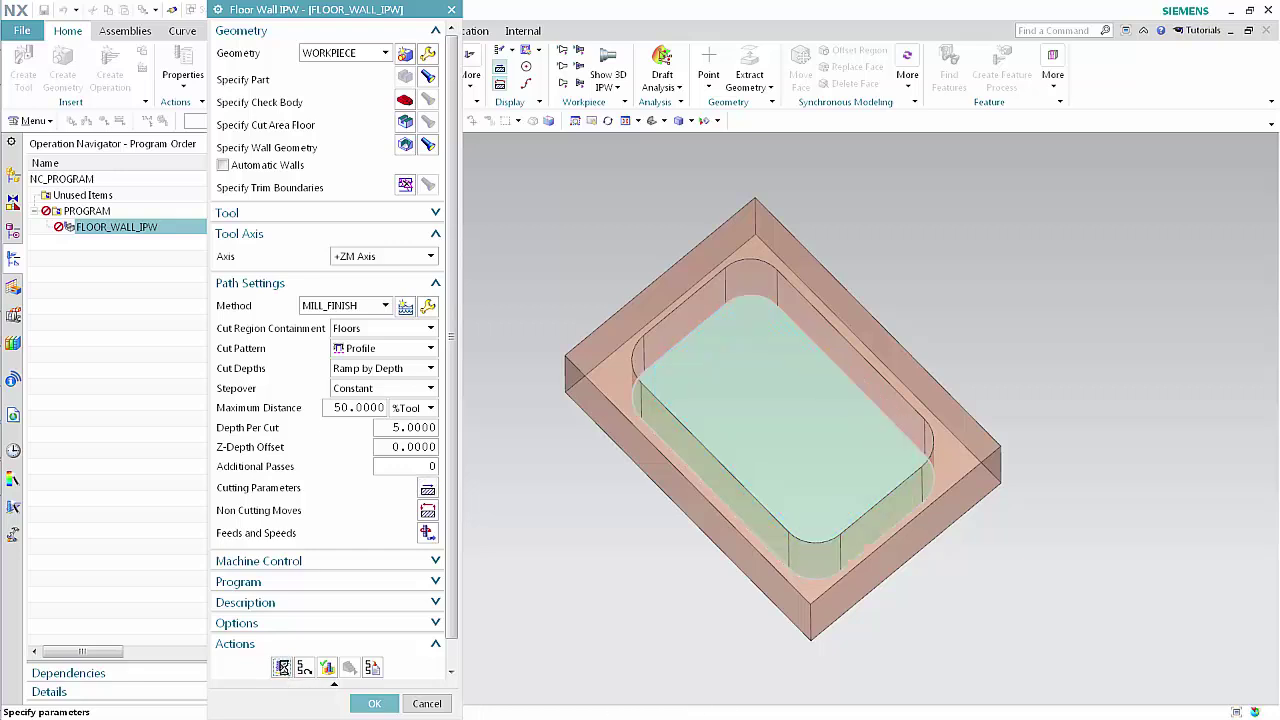
middle_click(284, 670)
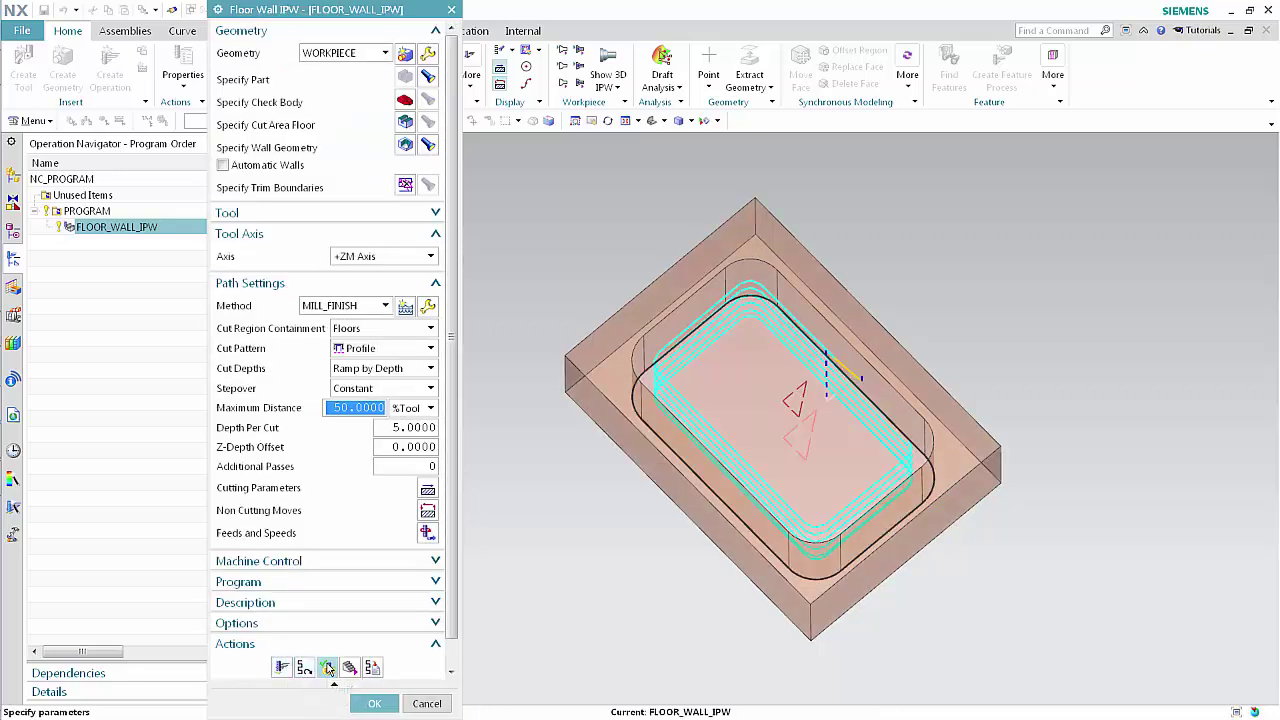
click(328, 668)
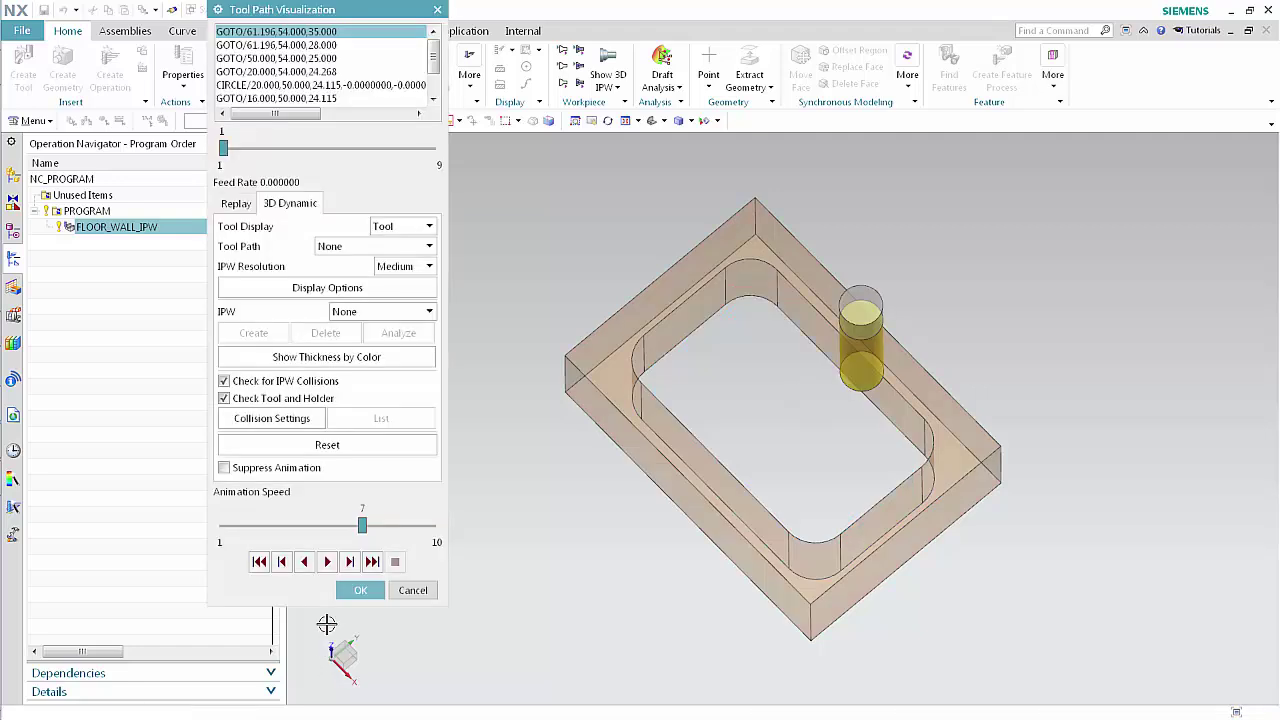
- Play the 3D material-removal simulation of the ramped path, then close the visualization
click(329, 563)
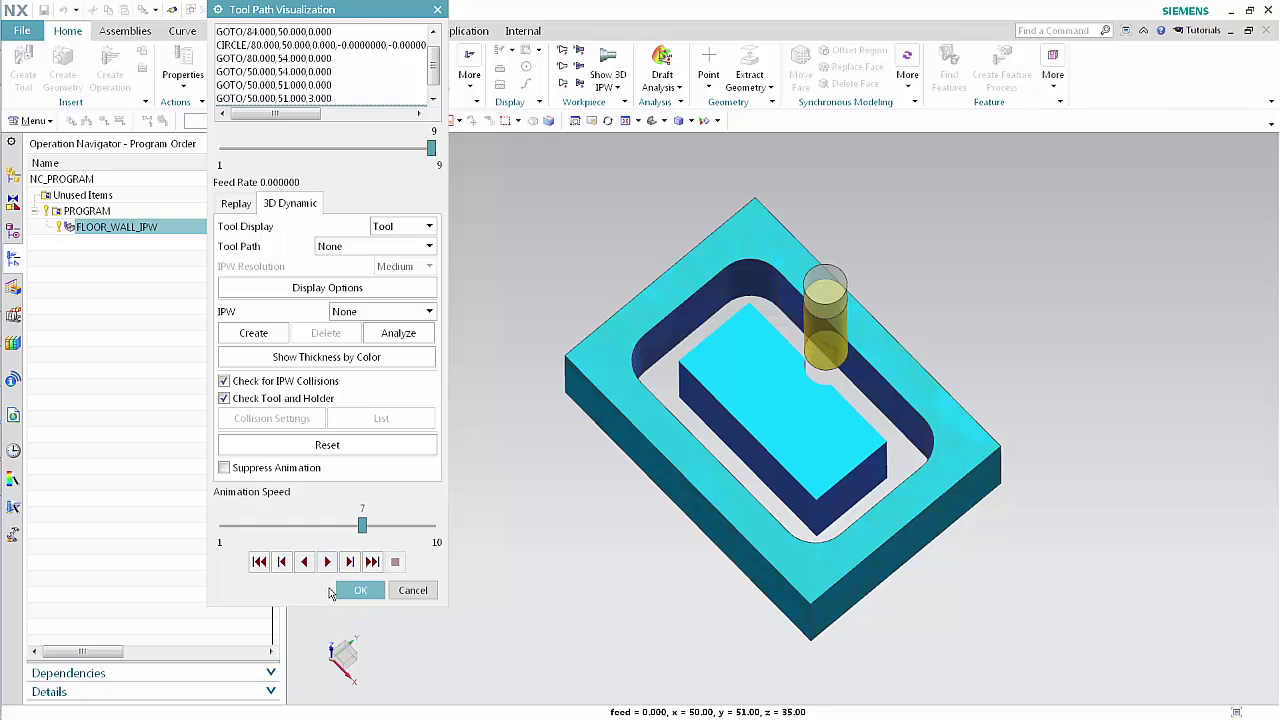
click(358, 591)
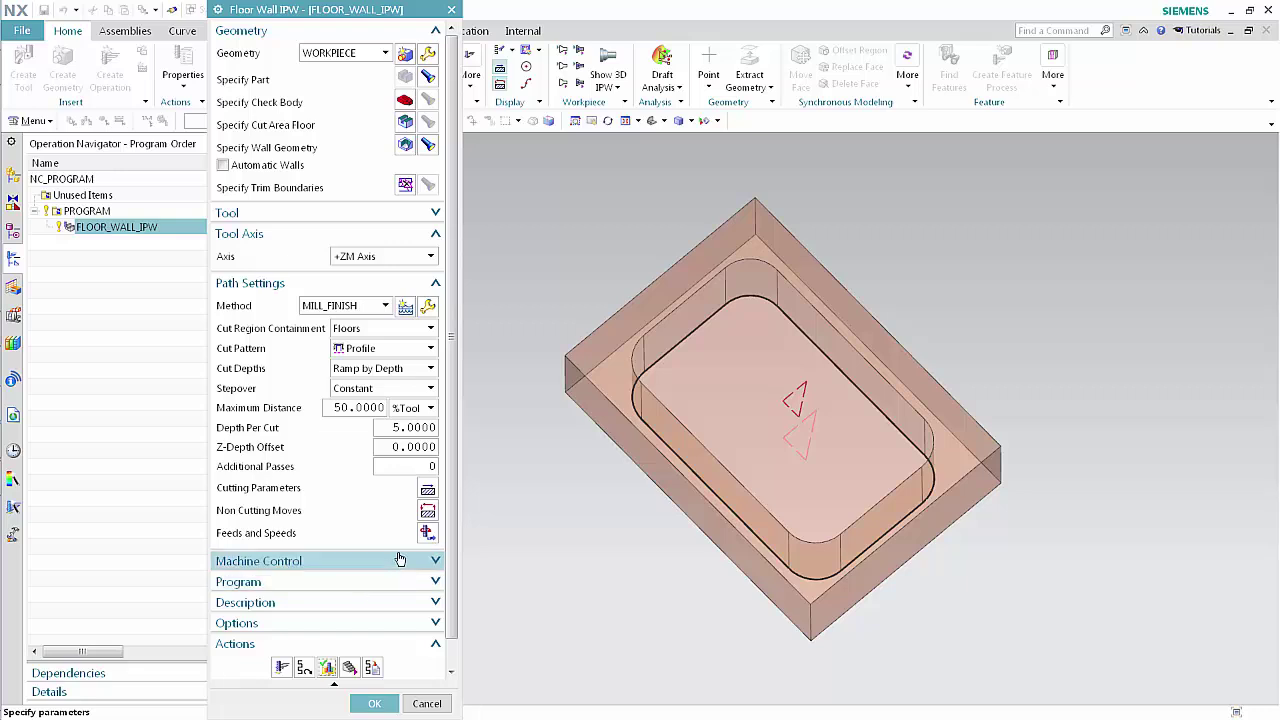
- Uncheck Add Cleanup Pass in Cutting Parameters and regenerate the ramped path
middle_click(425, 495)
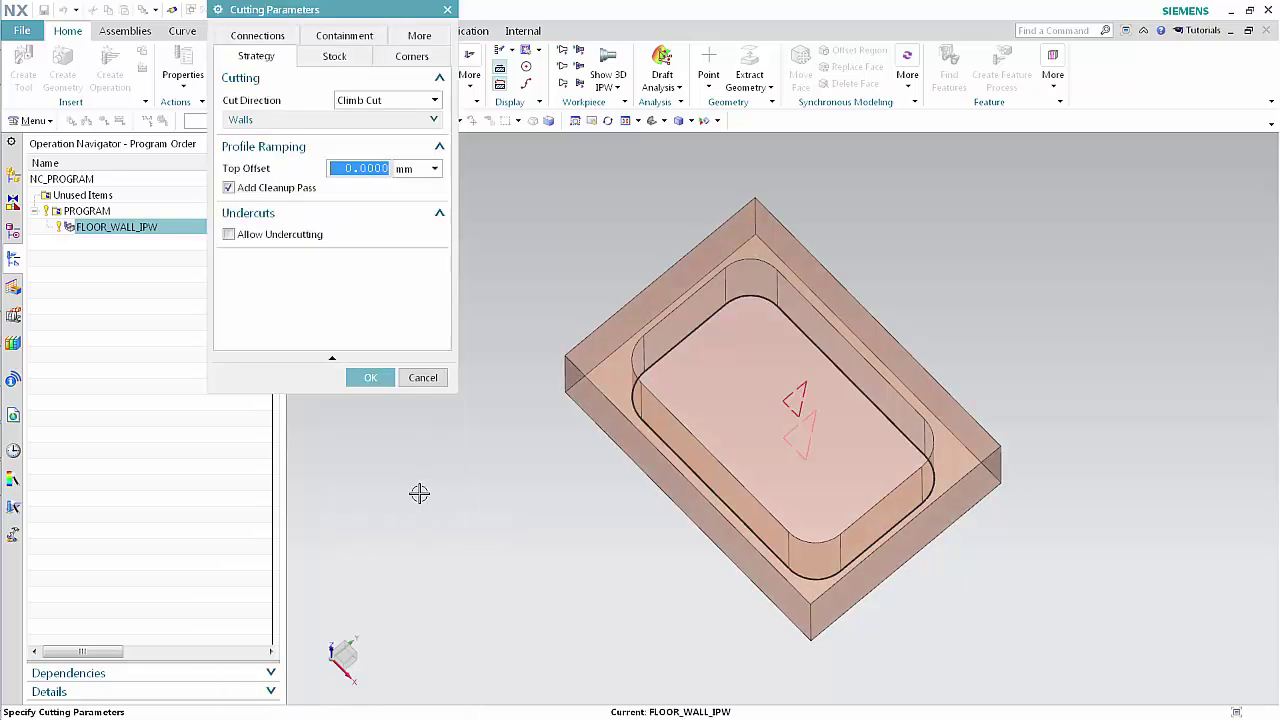
click(229, 188)
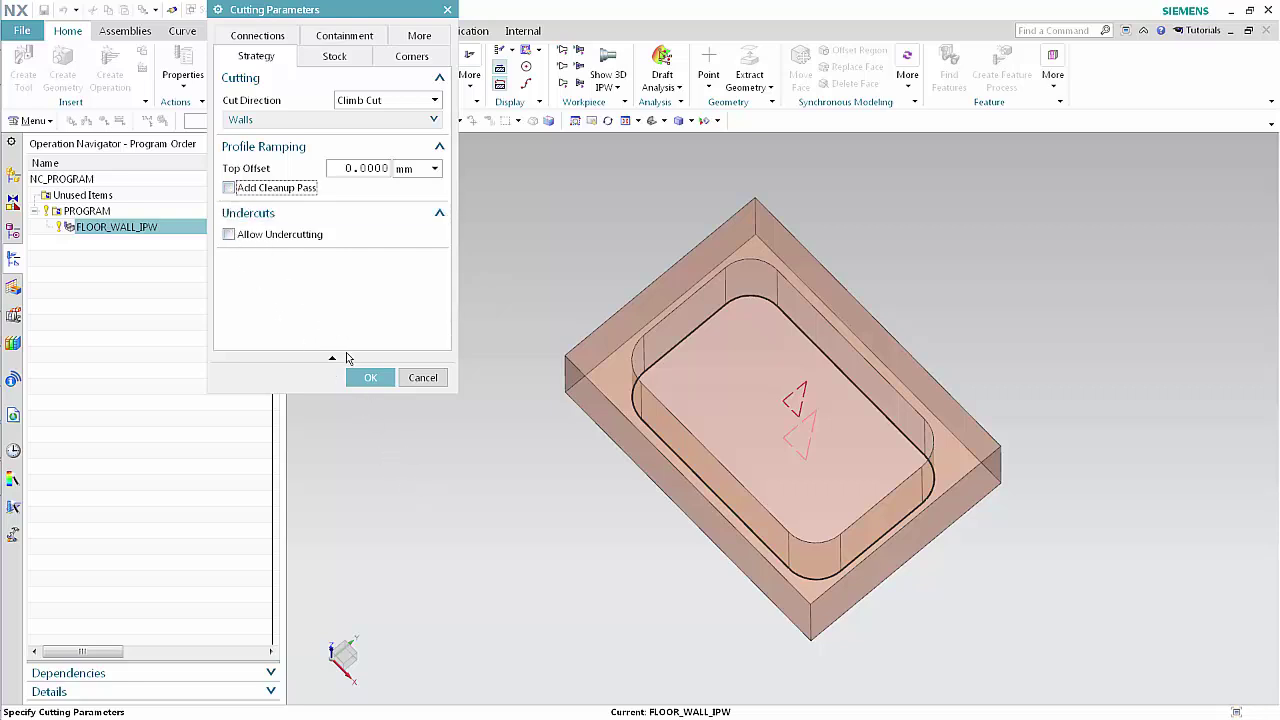
click(371, 379)
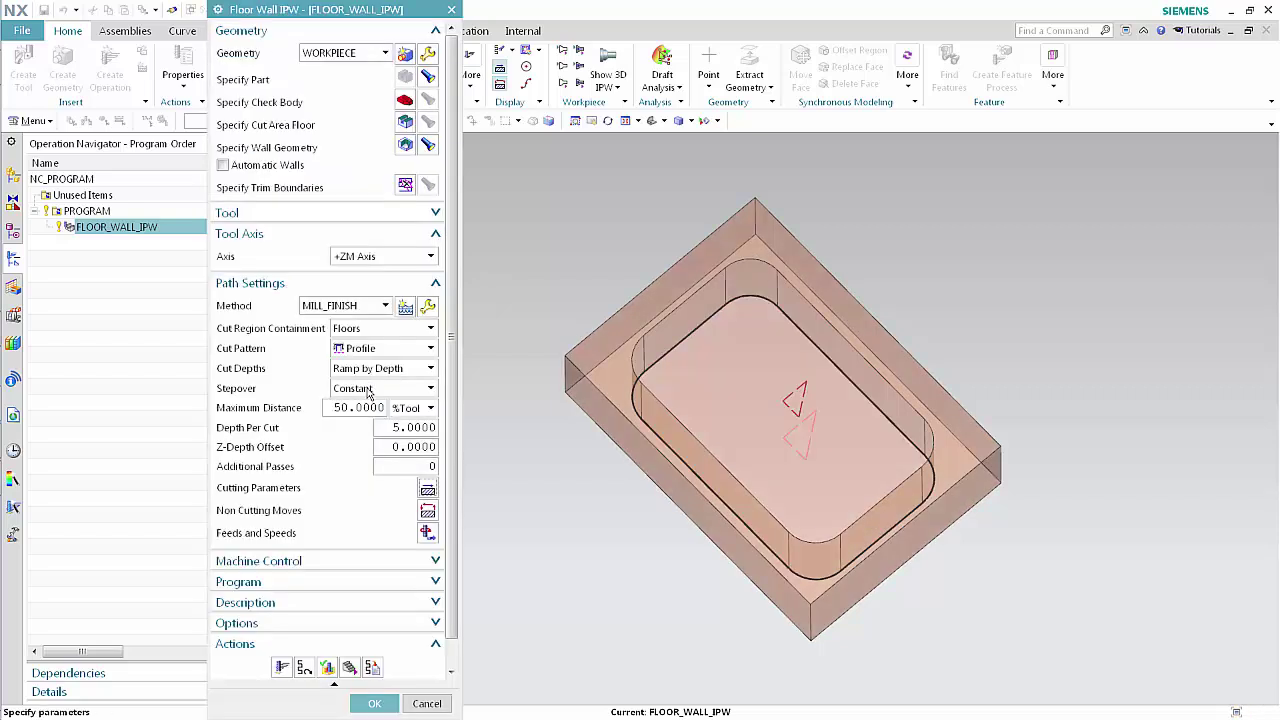
click(283, 668)
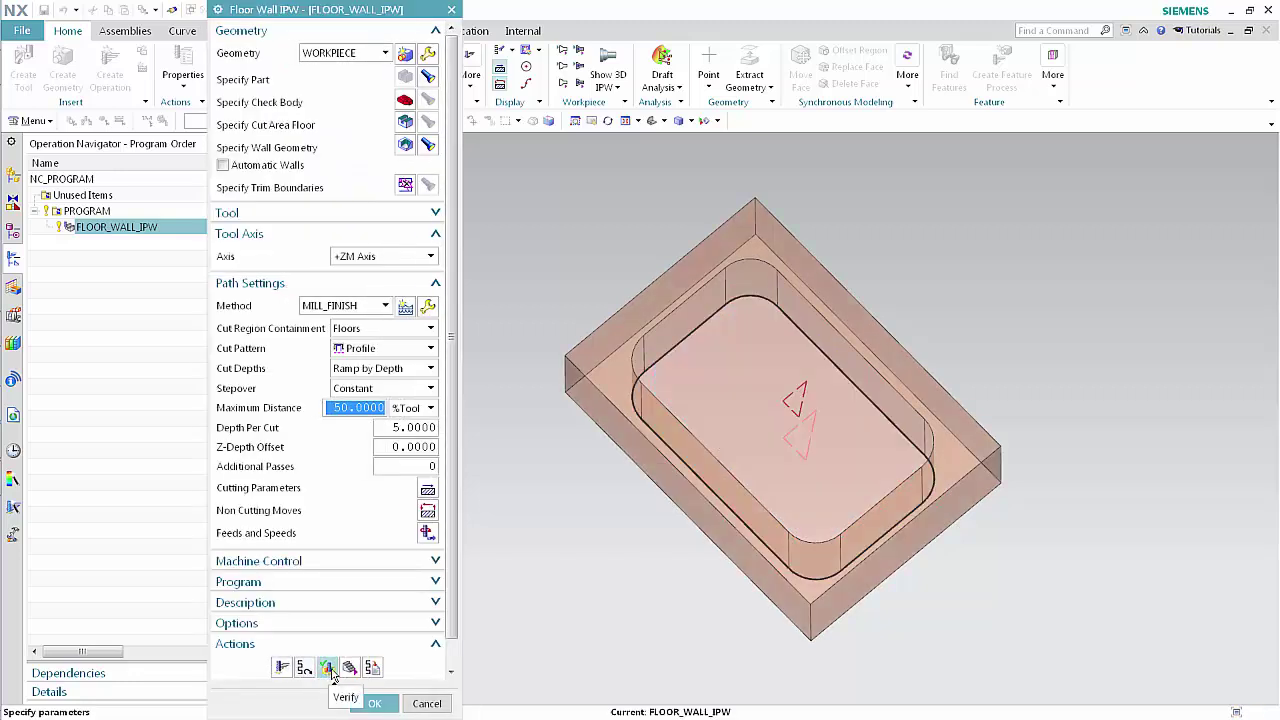
- Simulate the no-cleanup ramped path in 3D, revealing a 5.0000 step, then close the simulation
click(327, 668)
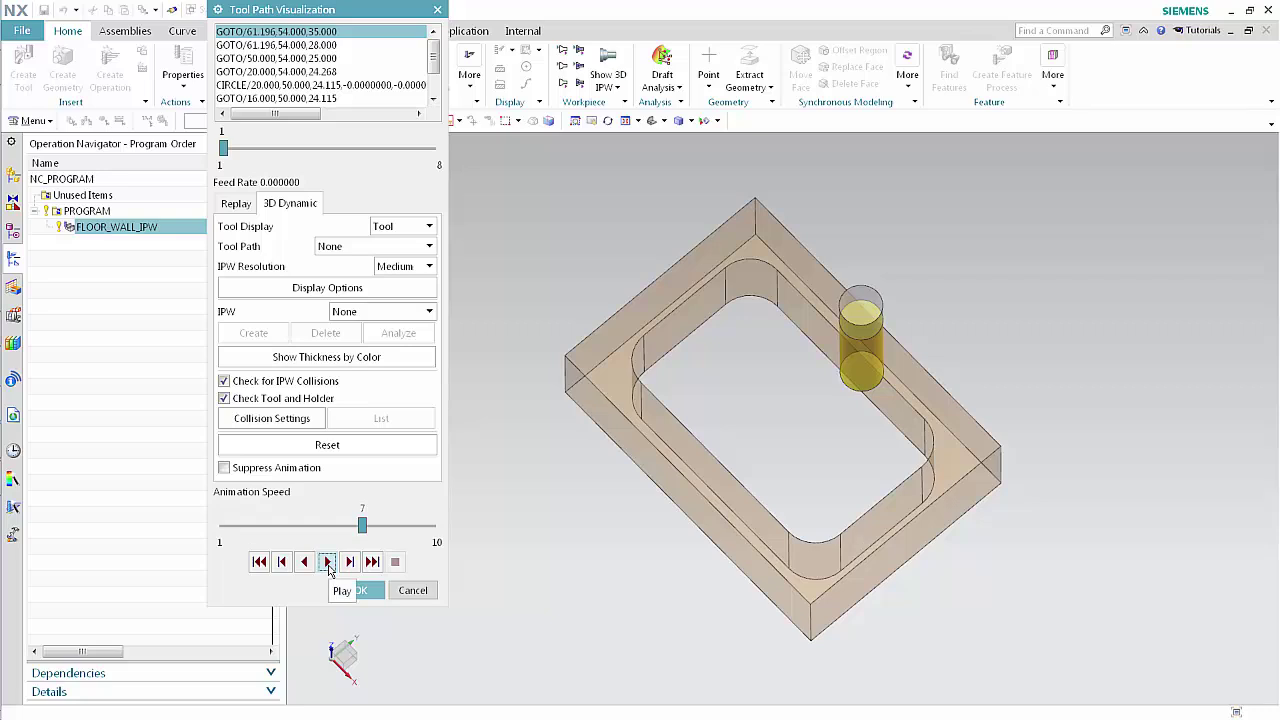
click(327, 562)
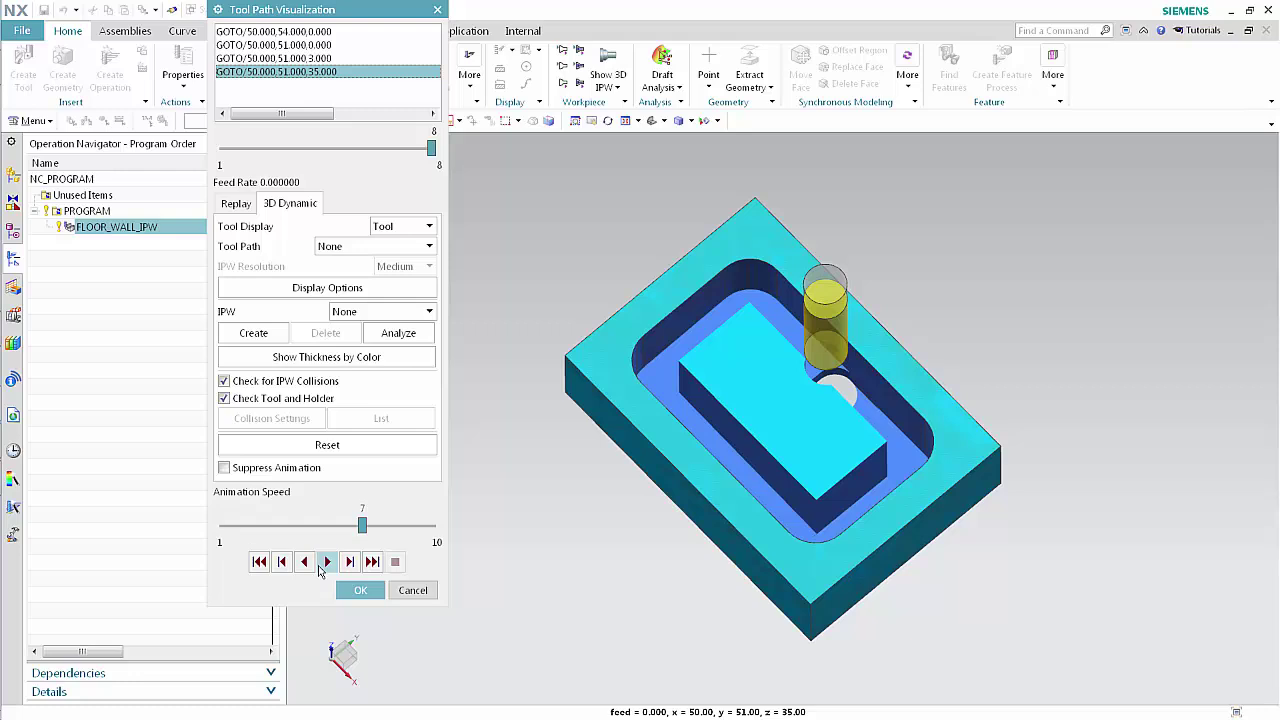
click(349, 591)
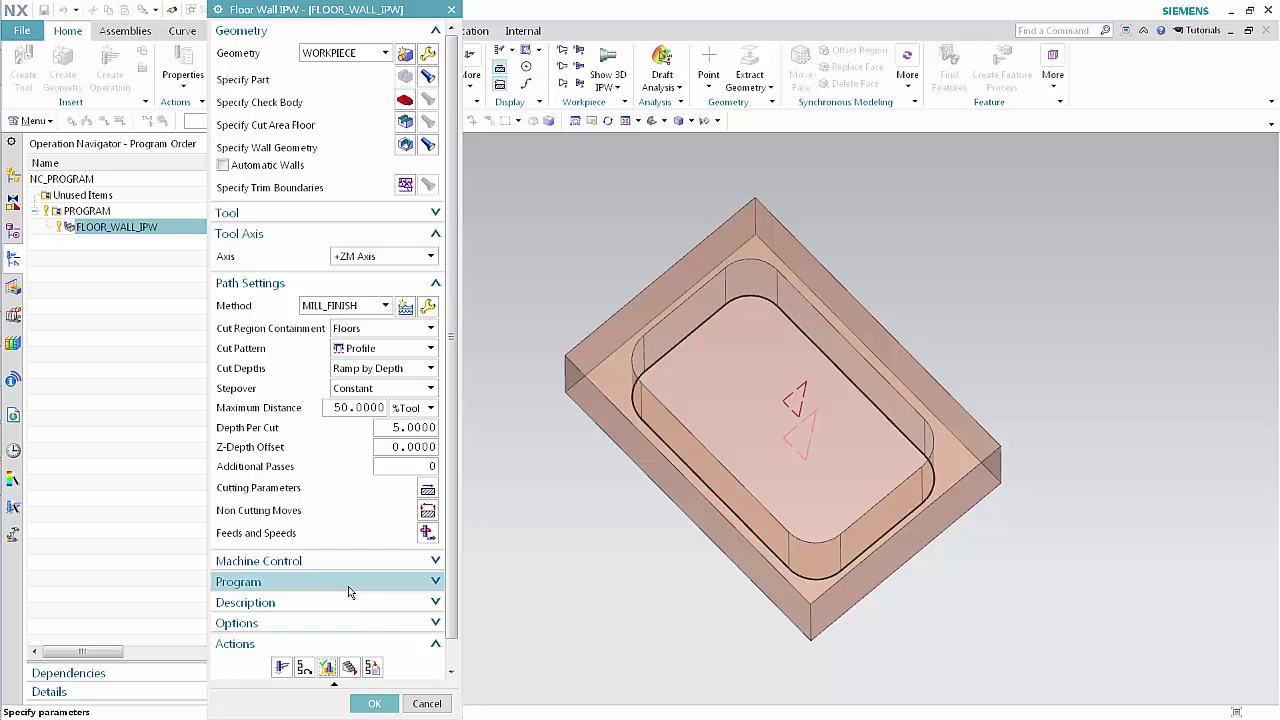
- Set Z-Depth Offset to 4, regenerate the tool path, and open Tool Path Visualization
double_click(393, 447)
text(4)
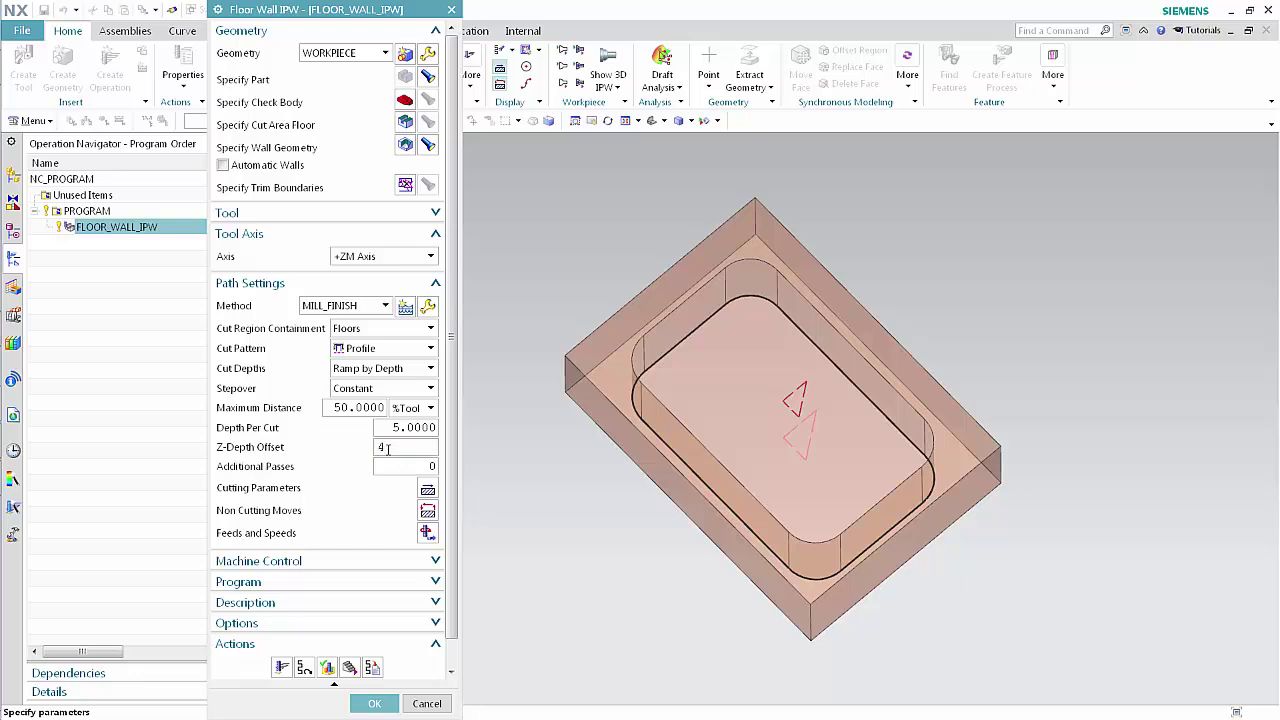
mouse_move(387, 447)
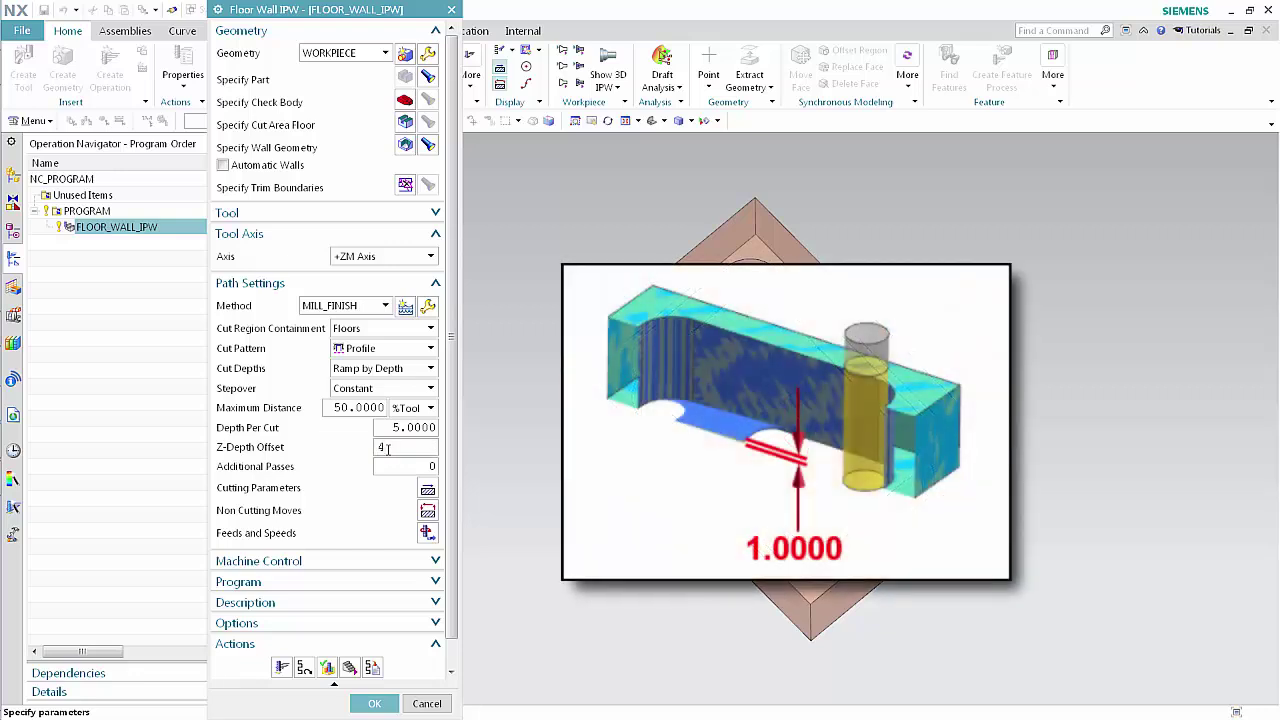
click(283, 667)
click(283, 667)
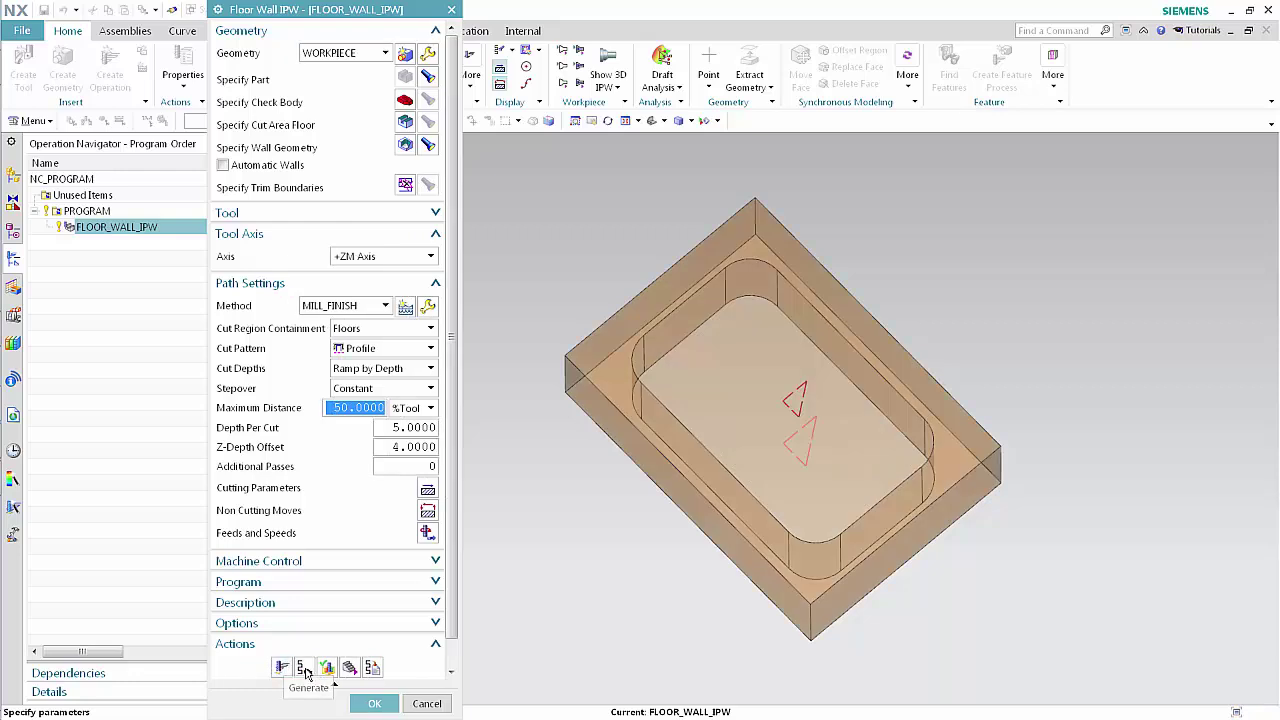
click(327, 667)
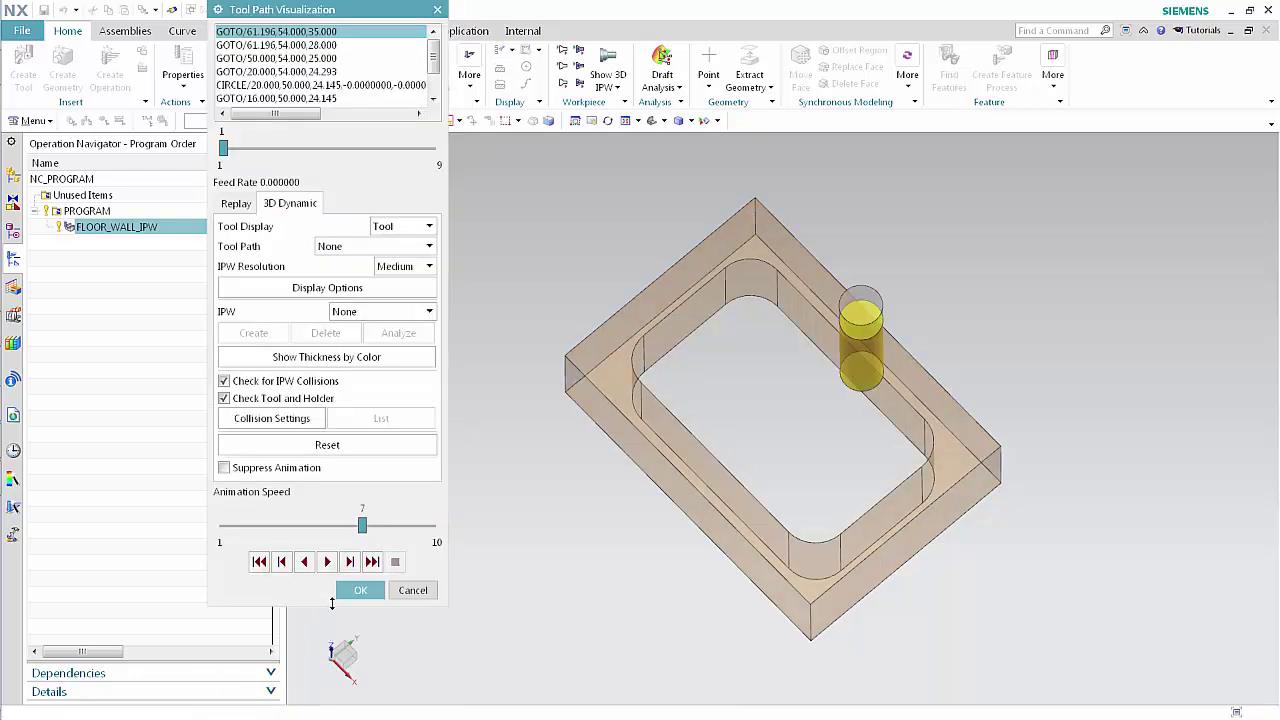
- Play the 3D simulation of the 4.0000 Z-Depth Offset path and return to the operation
click(327, 562)
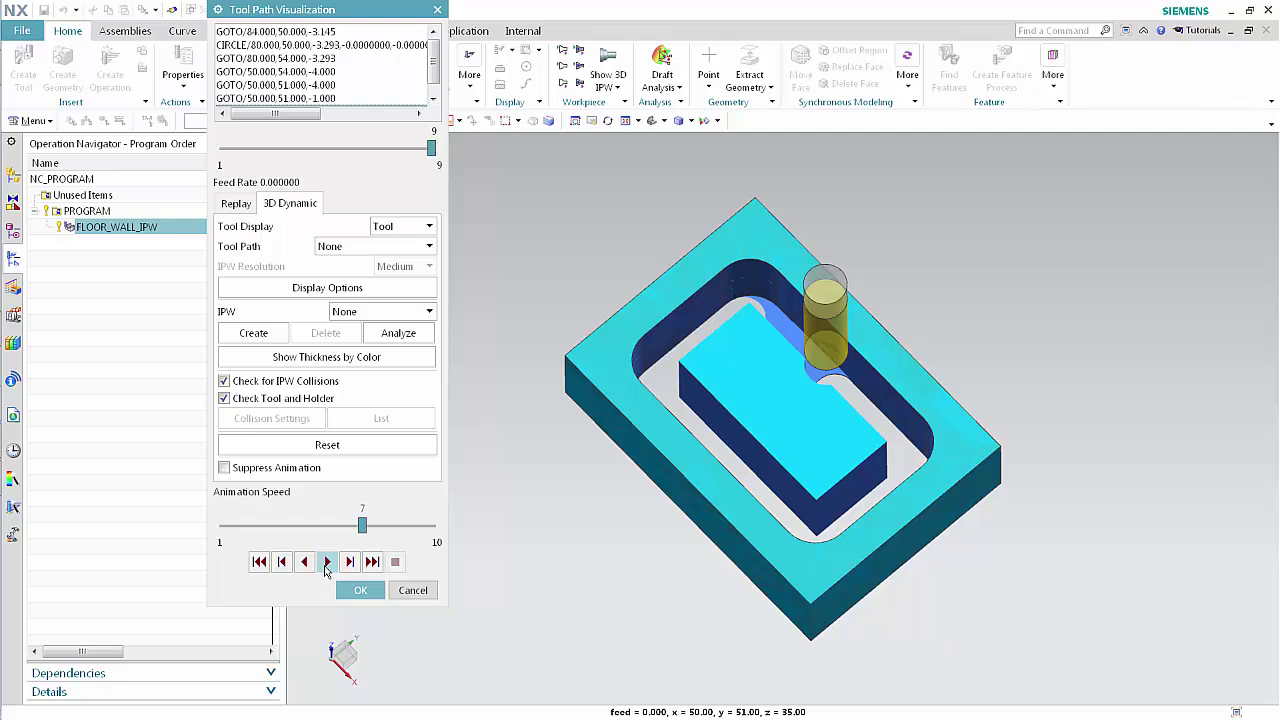
click(356, 590)
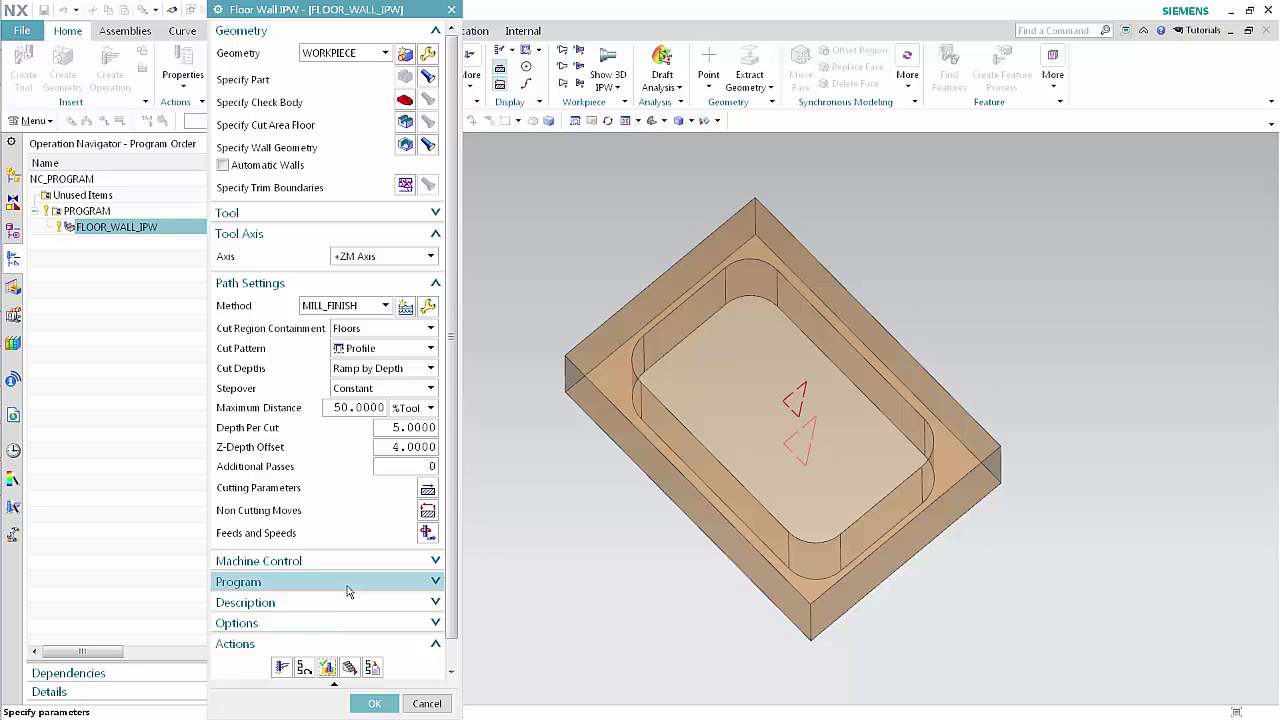
click(407, 371)
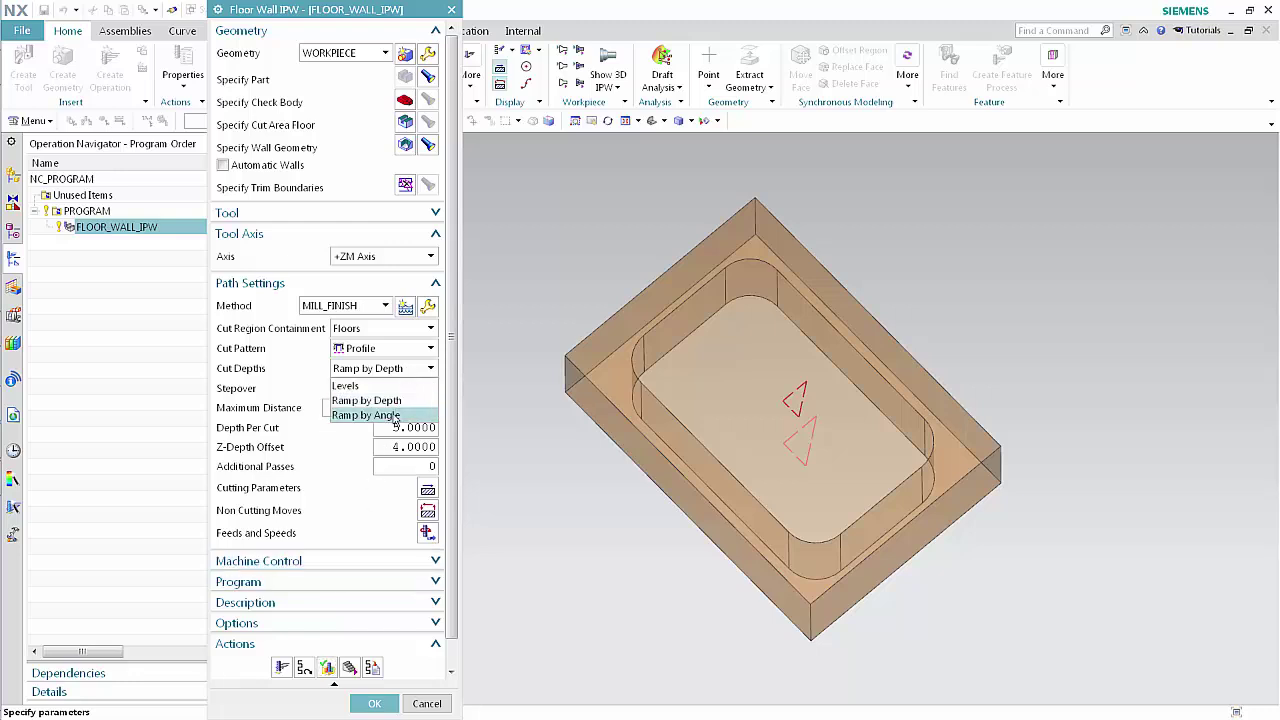
- Change Cut Depths to Ramp by Angle with ramp angle 5 and Z-Depth Offset 0
click(395, 416)
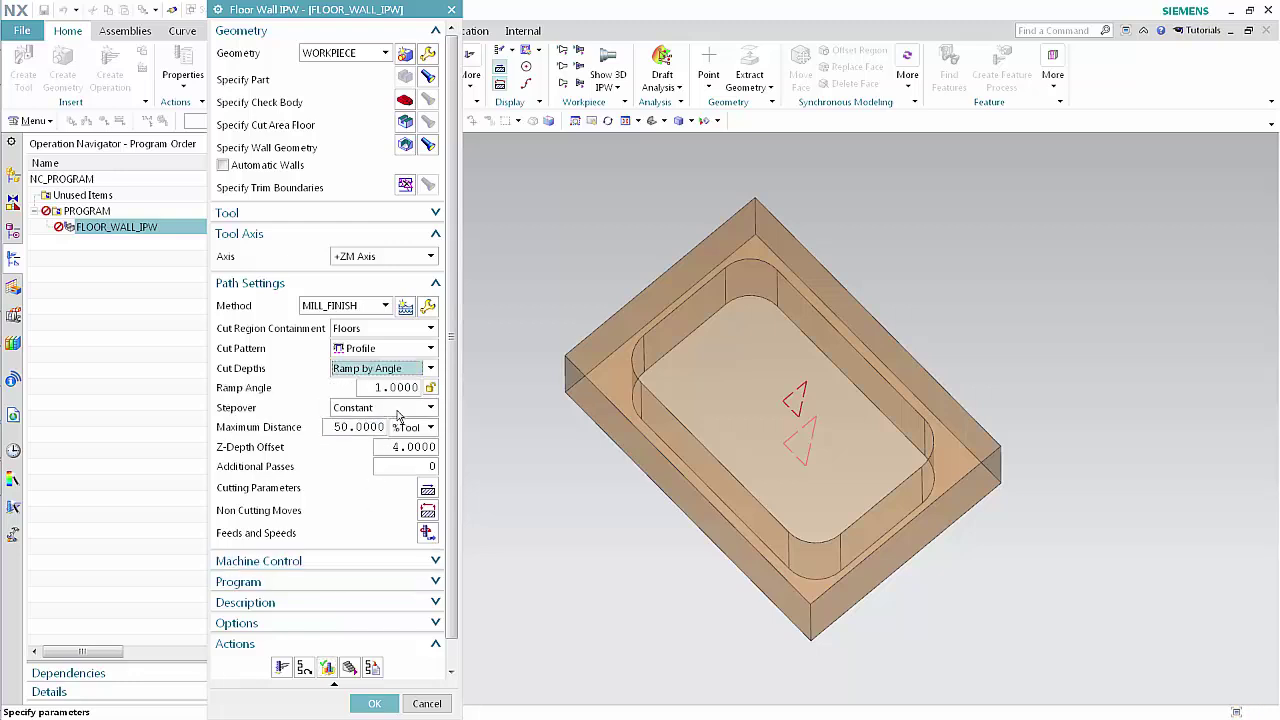
double_click(391, 387)
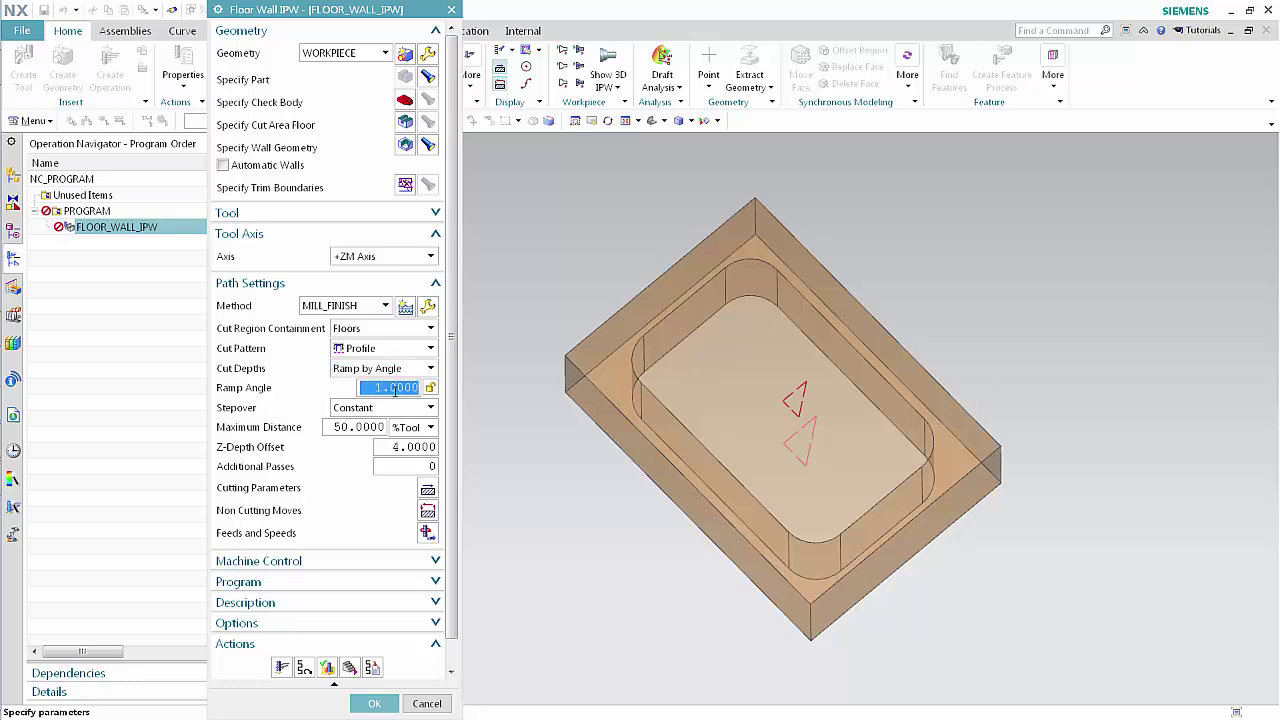
text(5)
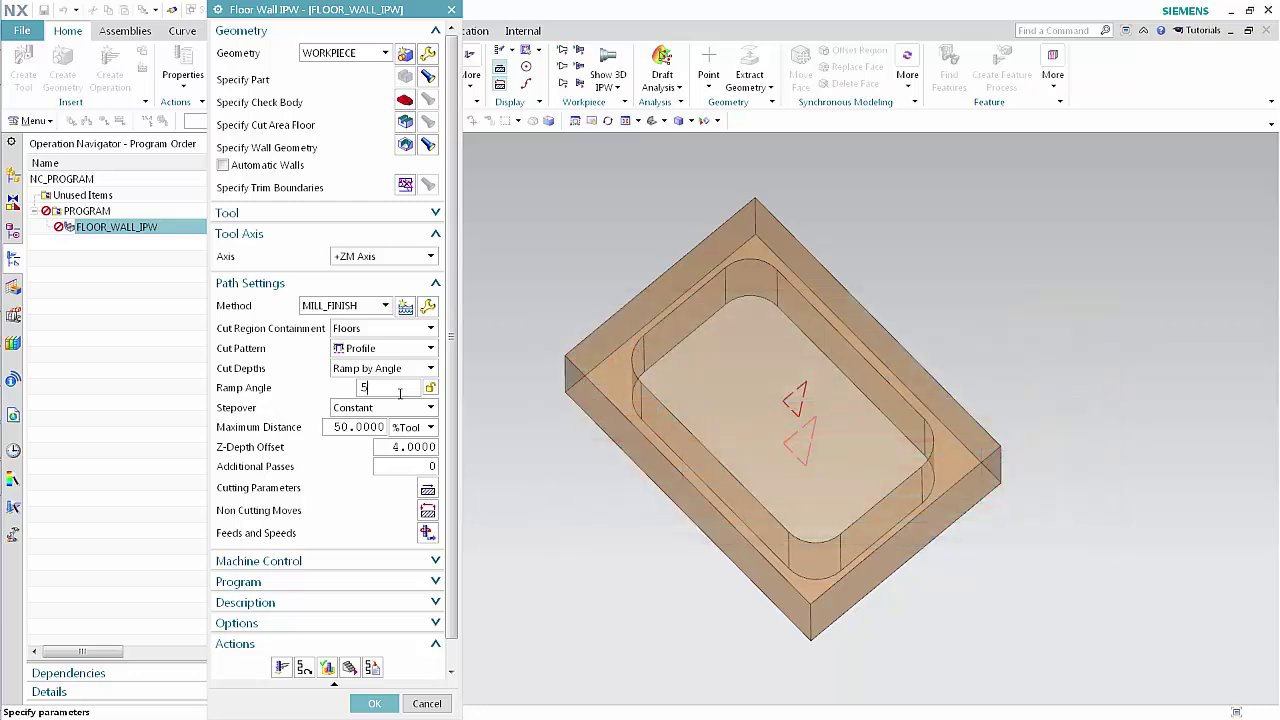
click(397, 447)
double_click(398, 447)
text(0)
click(427, 491)
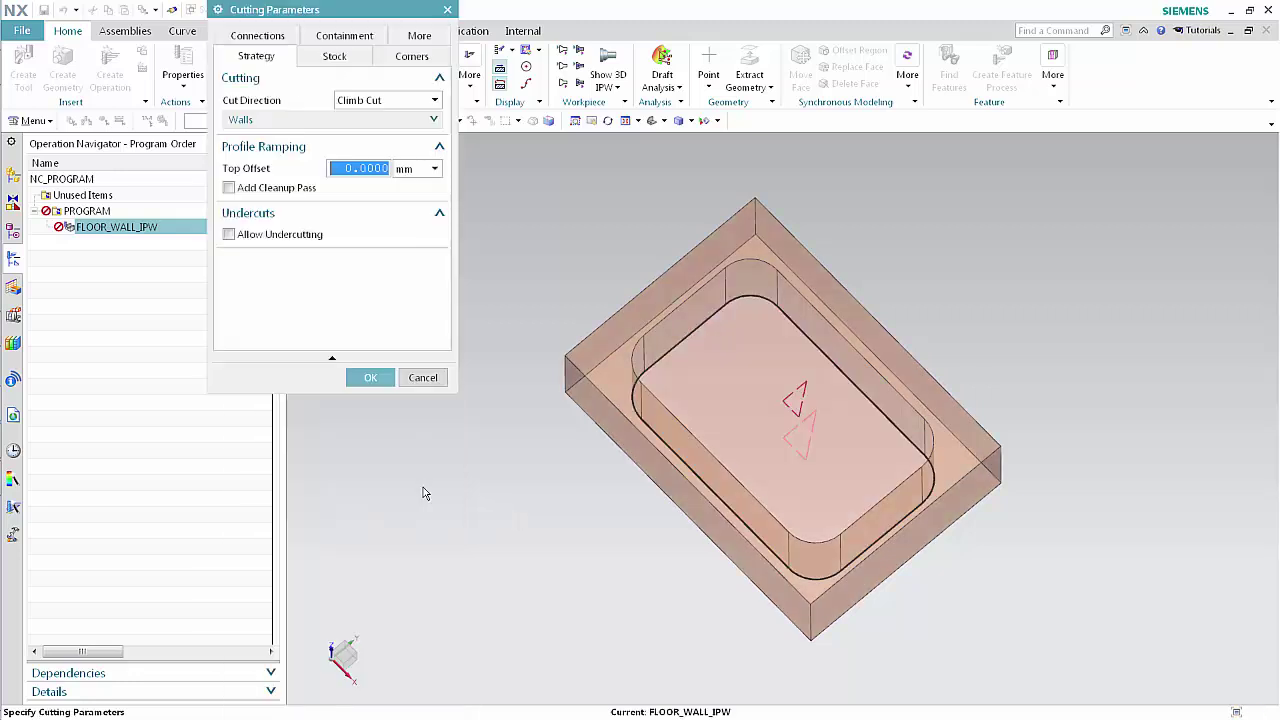
- Re-enable Add Cleanup Pass, accept Cutting Parameters, and generate the Ramp by Angle tool path
click(230, 188)
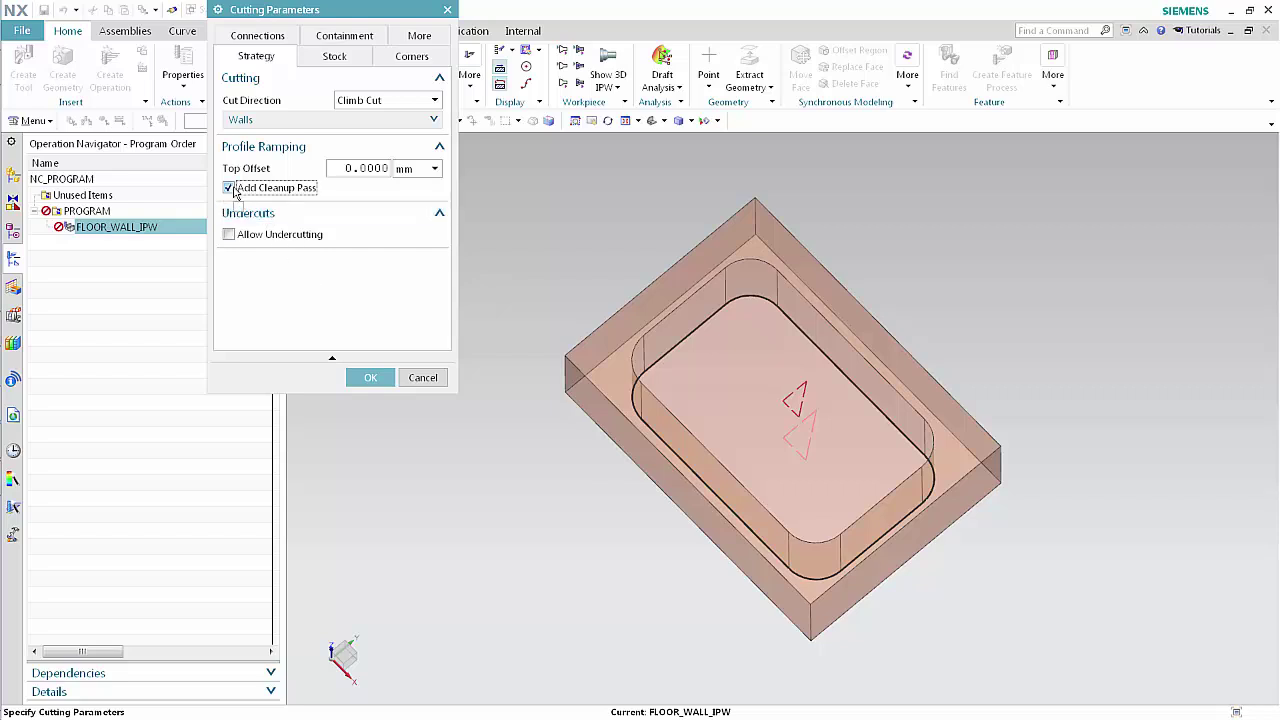
click(370, 378)
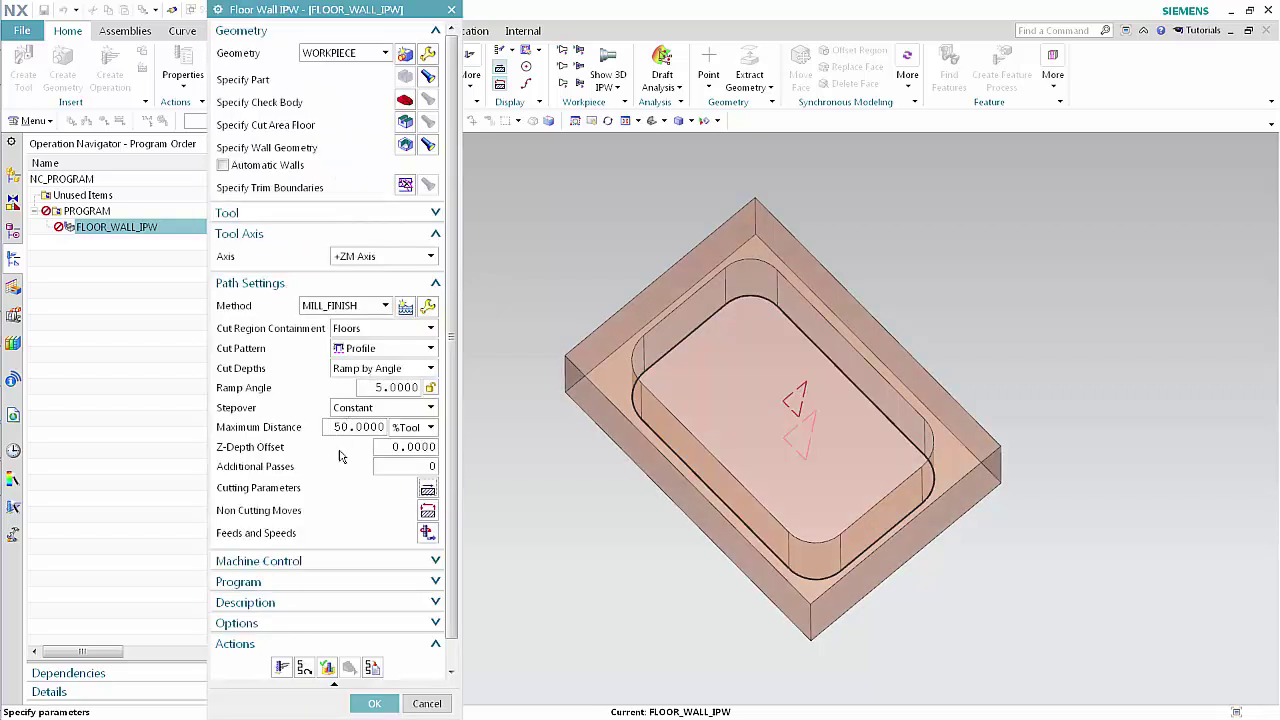
click(284, 667)
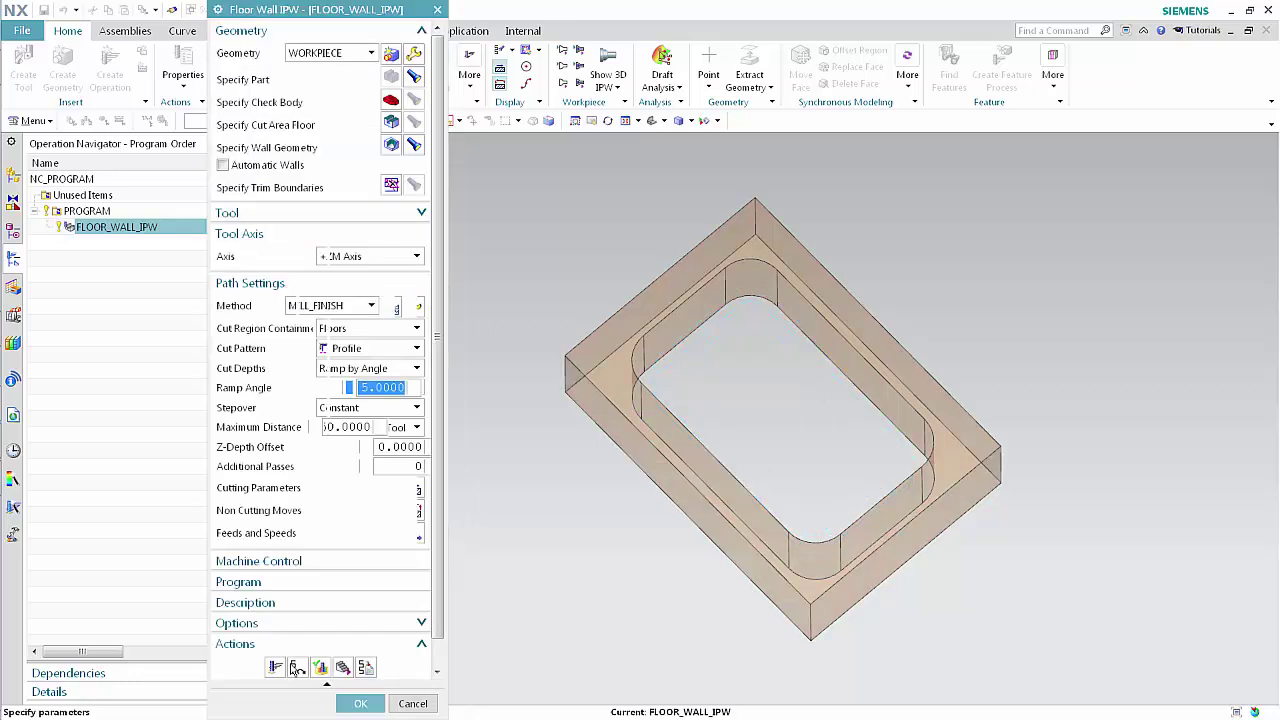
- Play a 3D Dynamic material-removal simulation of the Ramp by Angle path, then return to Floor Wall IPW
middle_click(331, 668)
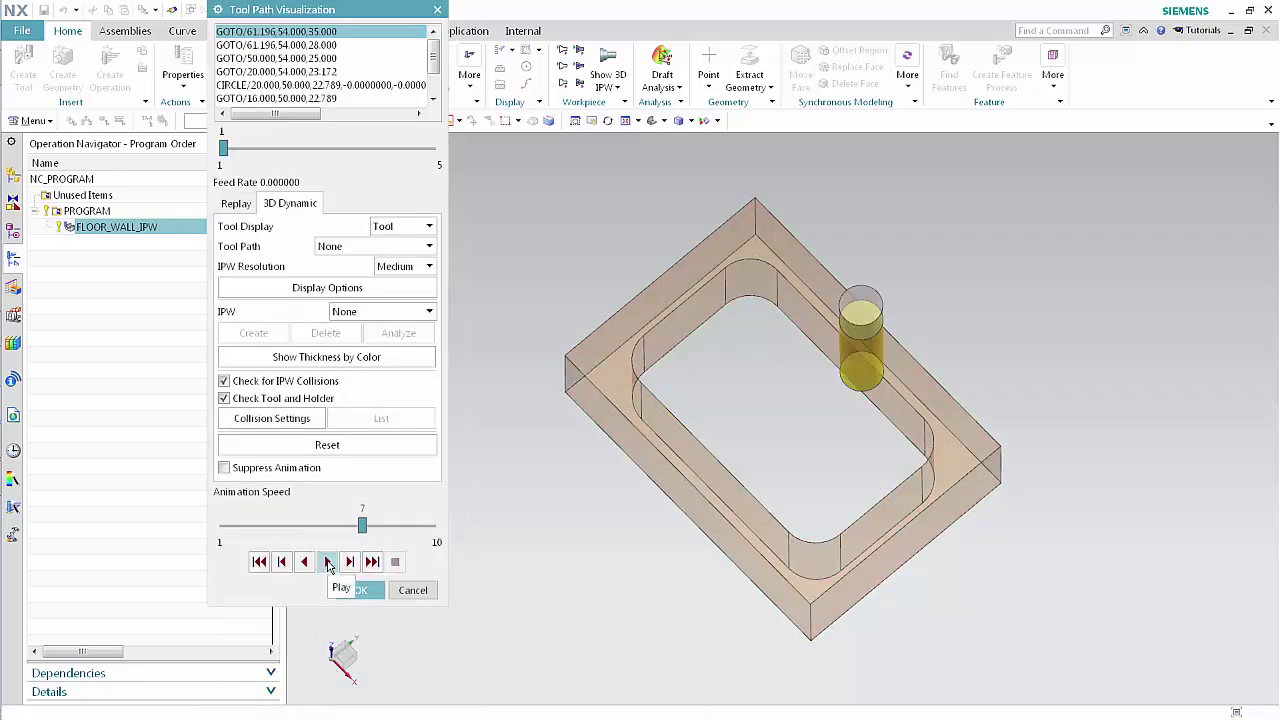
click(328, 562)
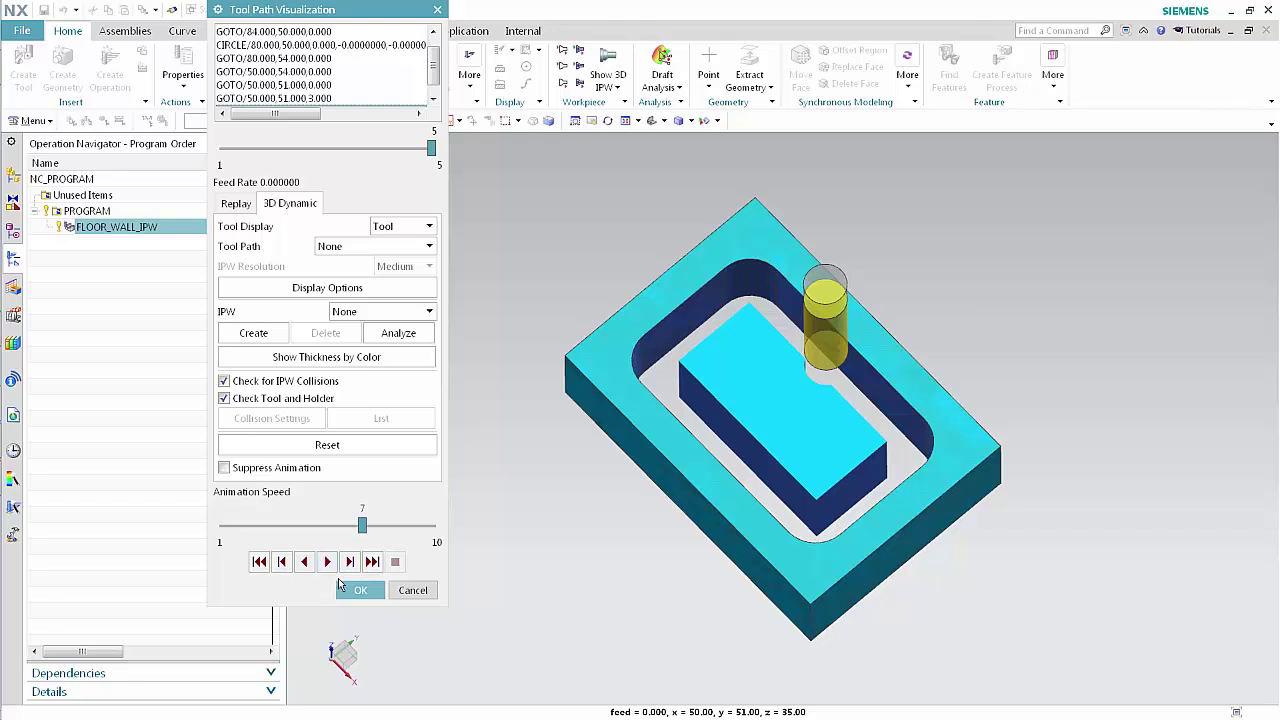
click(357, 591)
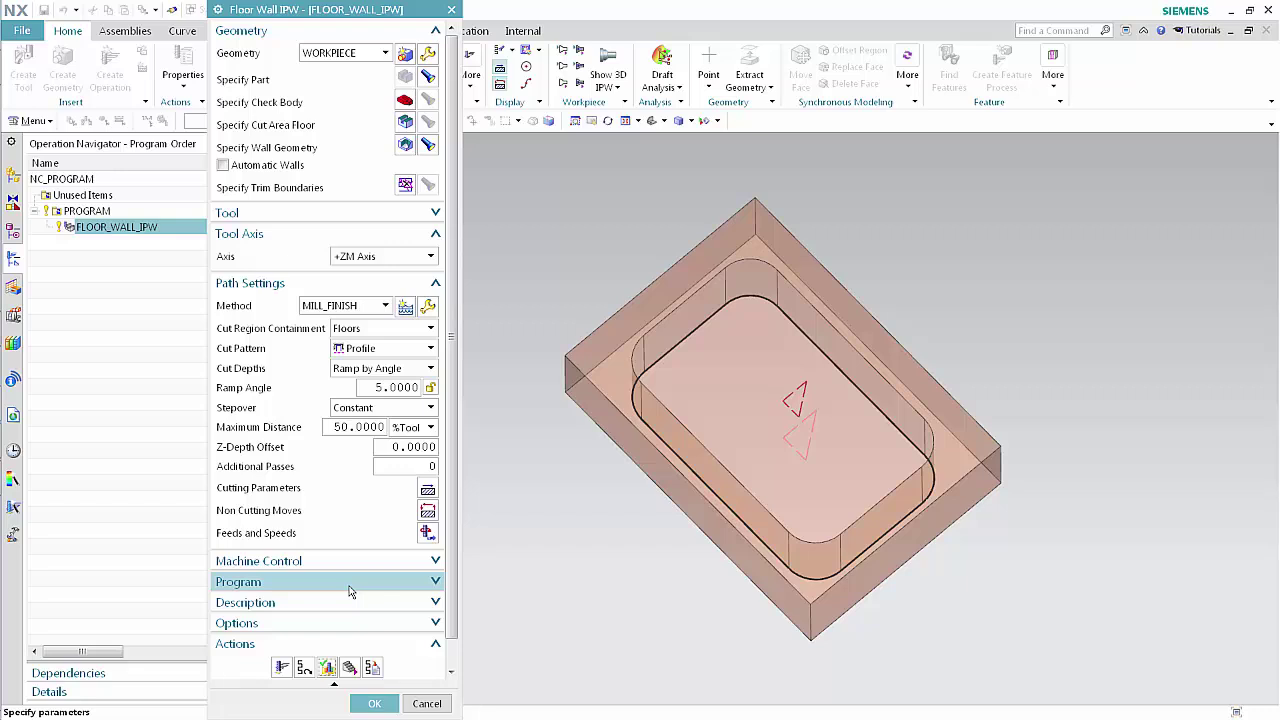
- Set the profile ramping Top Offset to 2.5 mm in Cutting Parameters and regenerate the tool path
middle_click(424, 498)
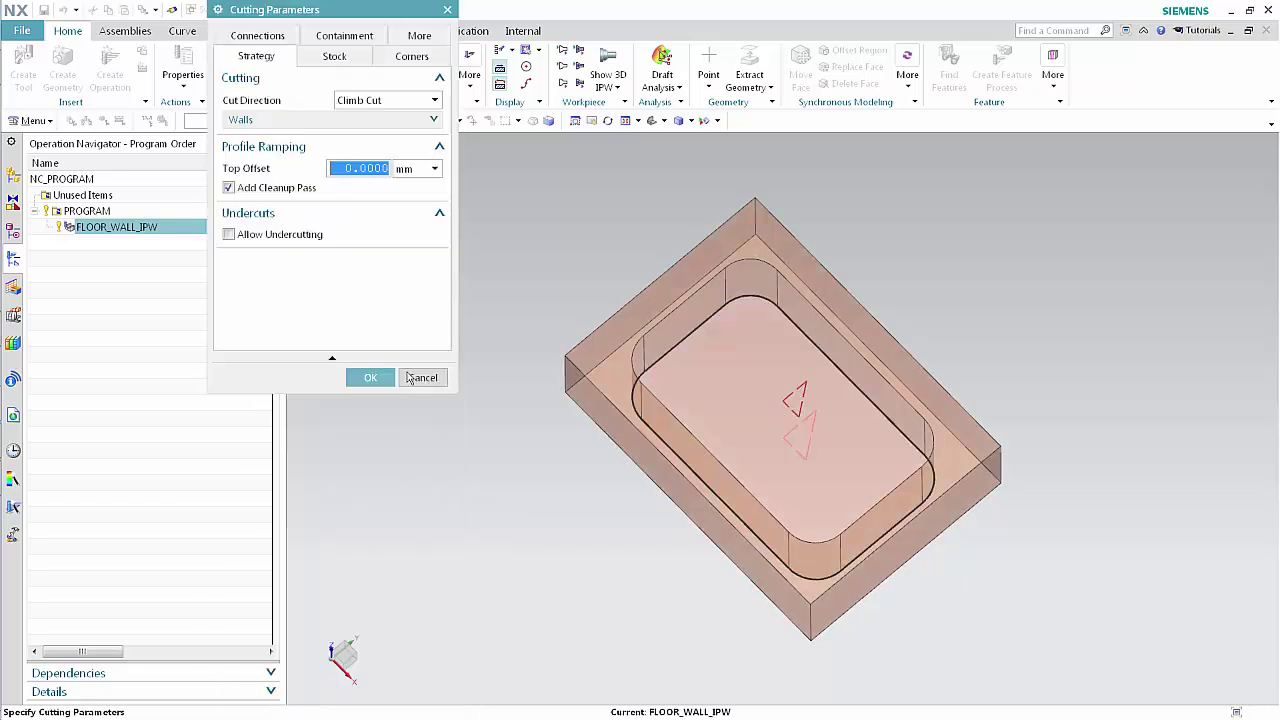
click(368, 167)
double_click(368, 167)
text(2.5)
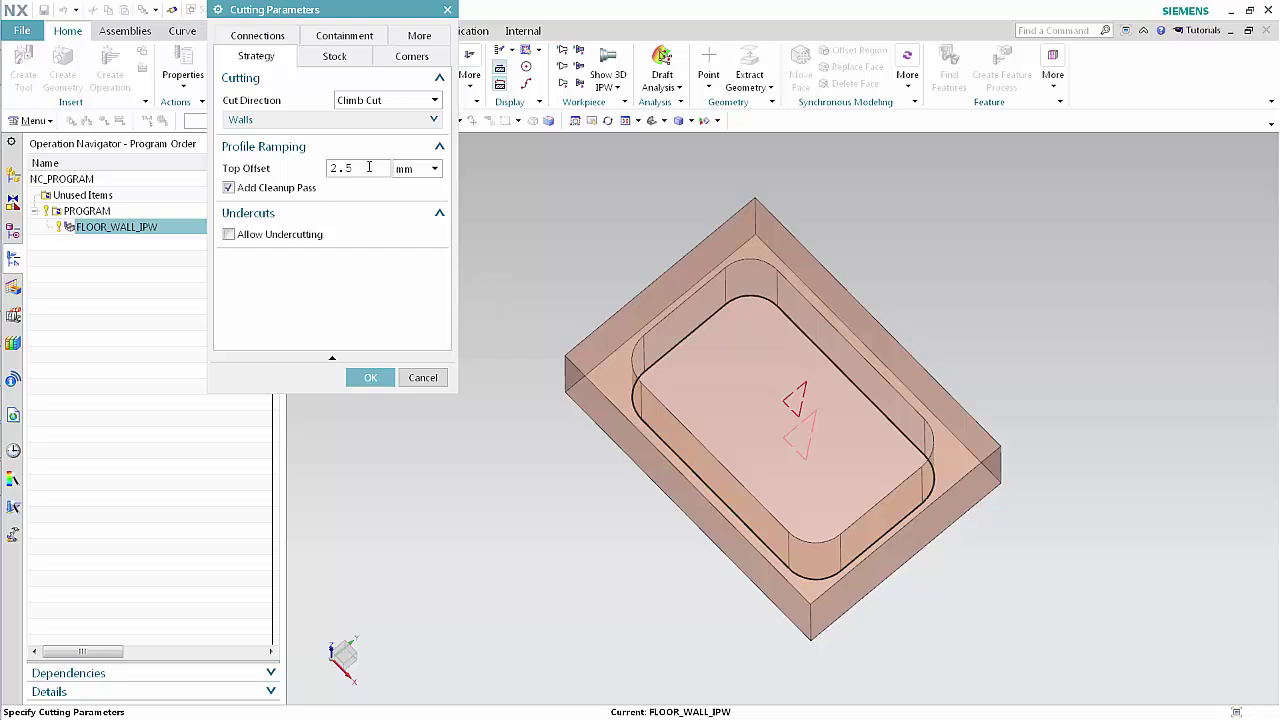
click(369, 379)
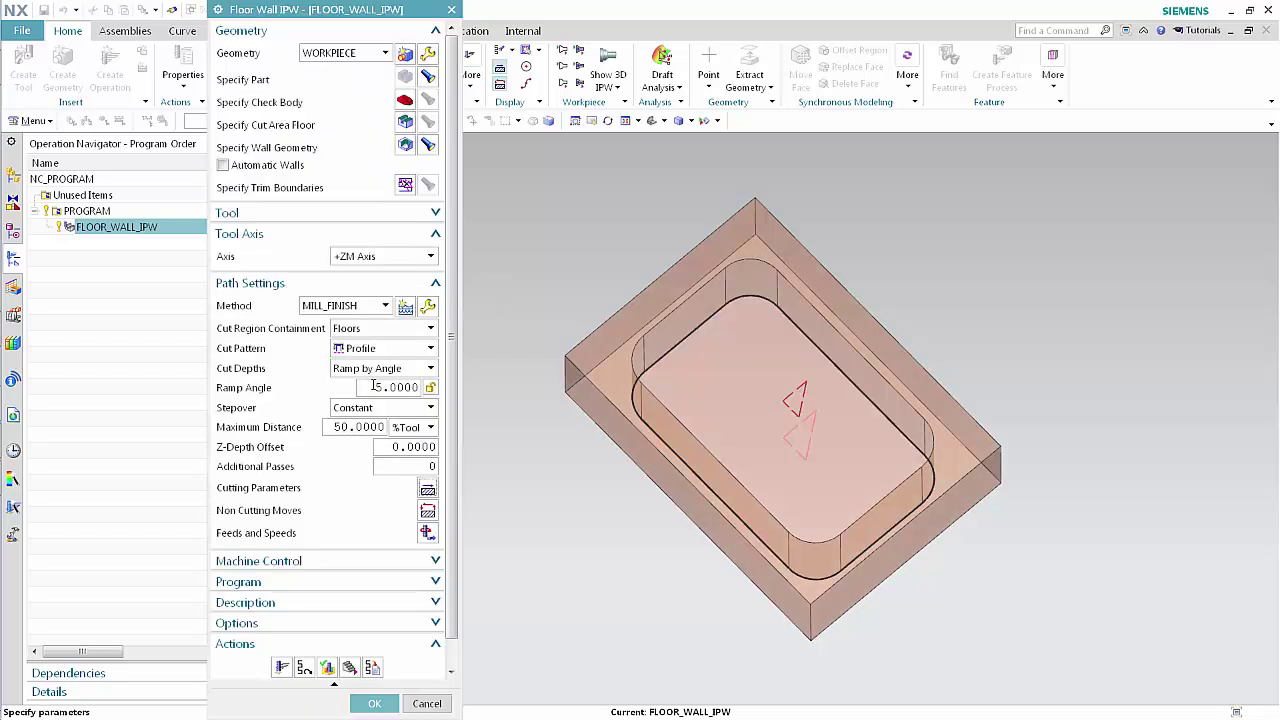
click(283, 666)
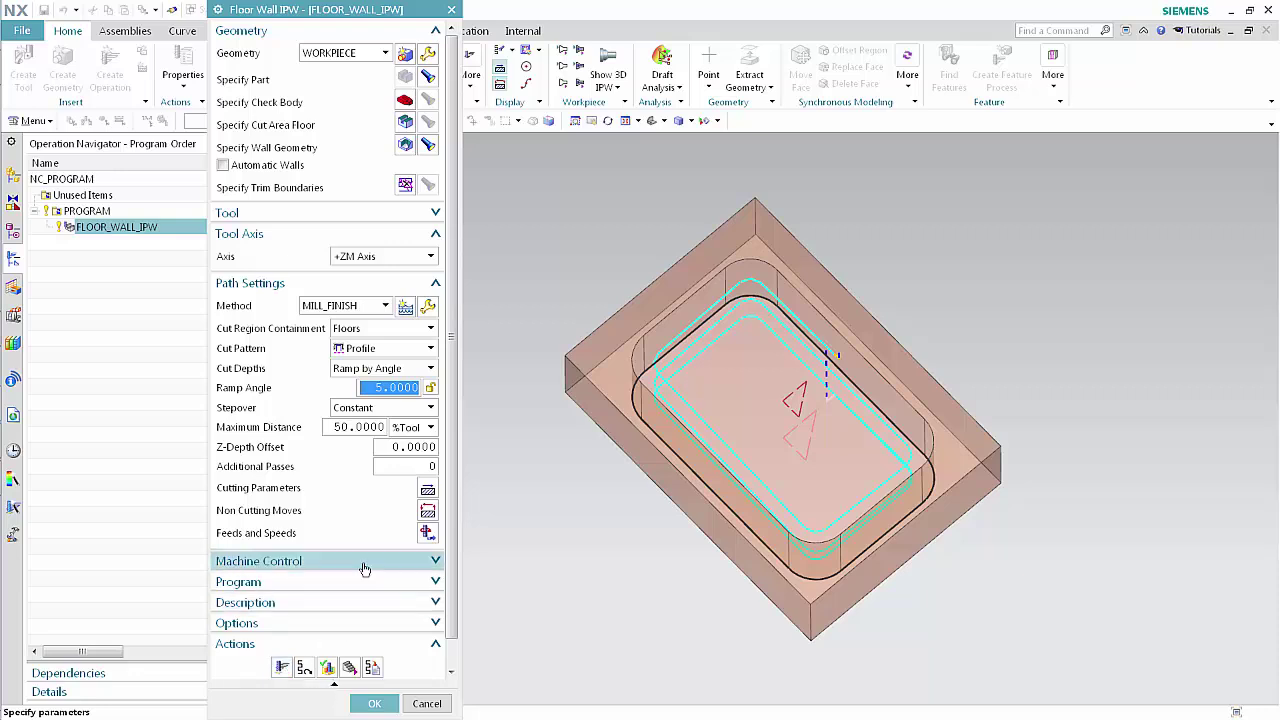
click(428, 491)
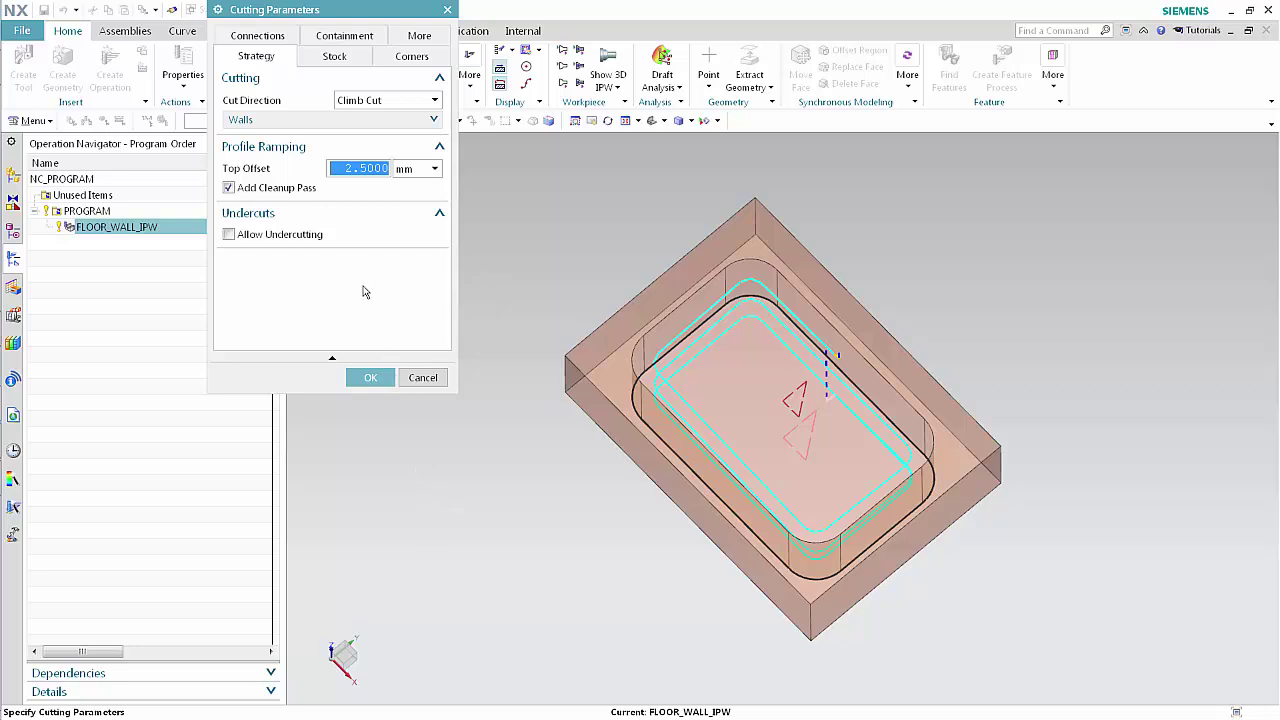
- Reset the Top Offset in Cutting Parameters to 0
double_click(363, 167)
text(0)
click(370, 378)
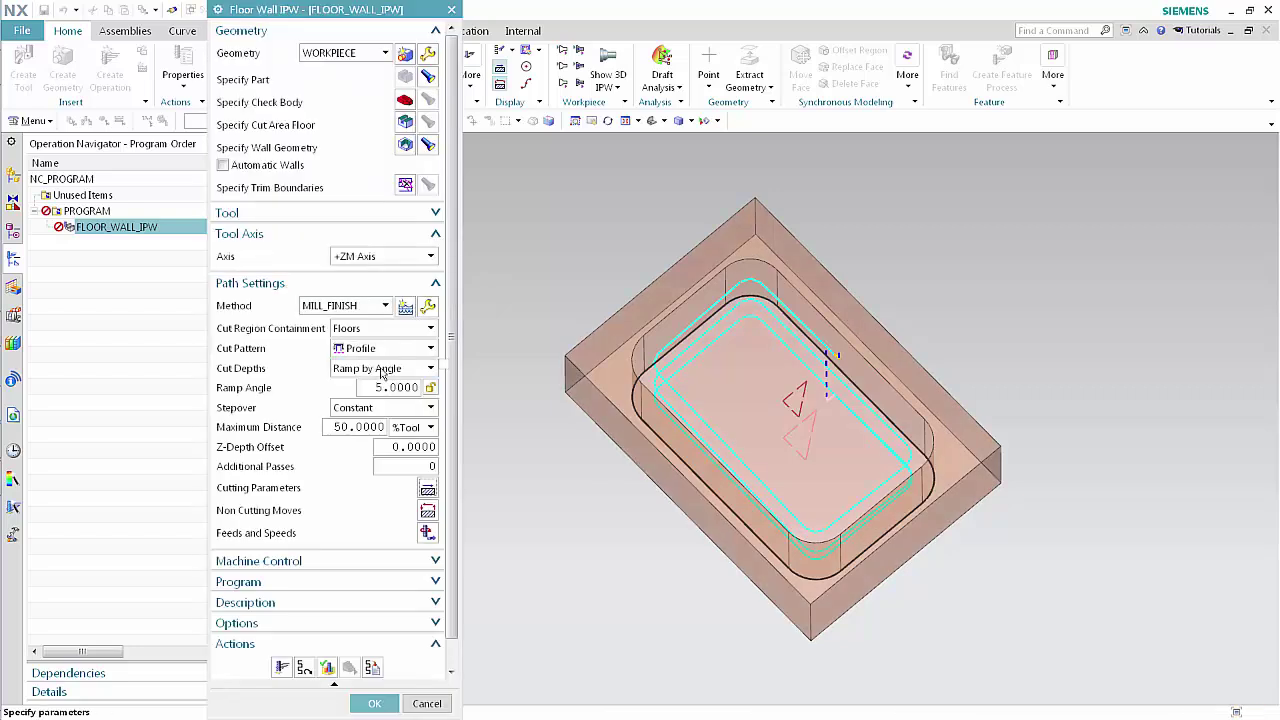
- Set the Ramp Angle to 2 and Additional Passes to 3
double_click(381, 386)
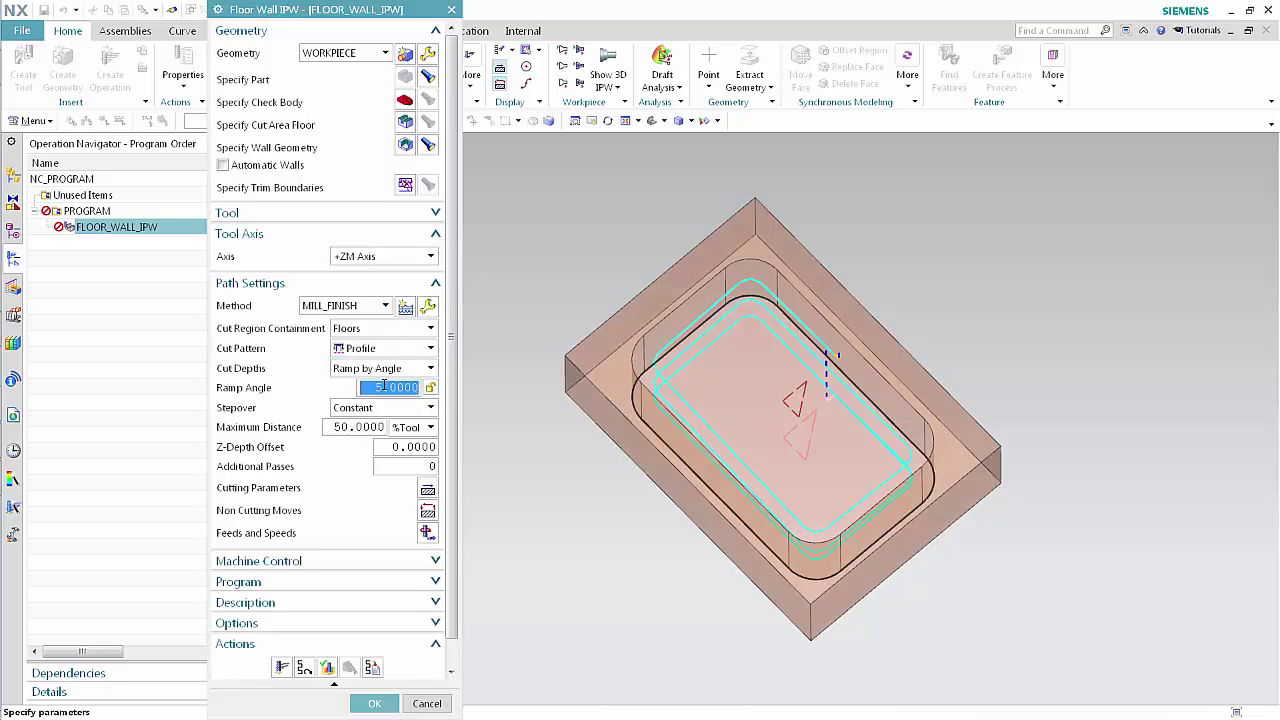
text(2)
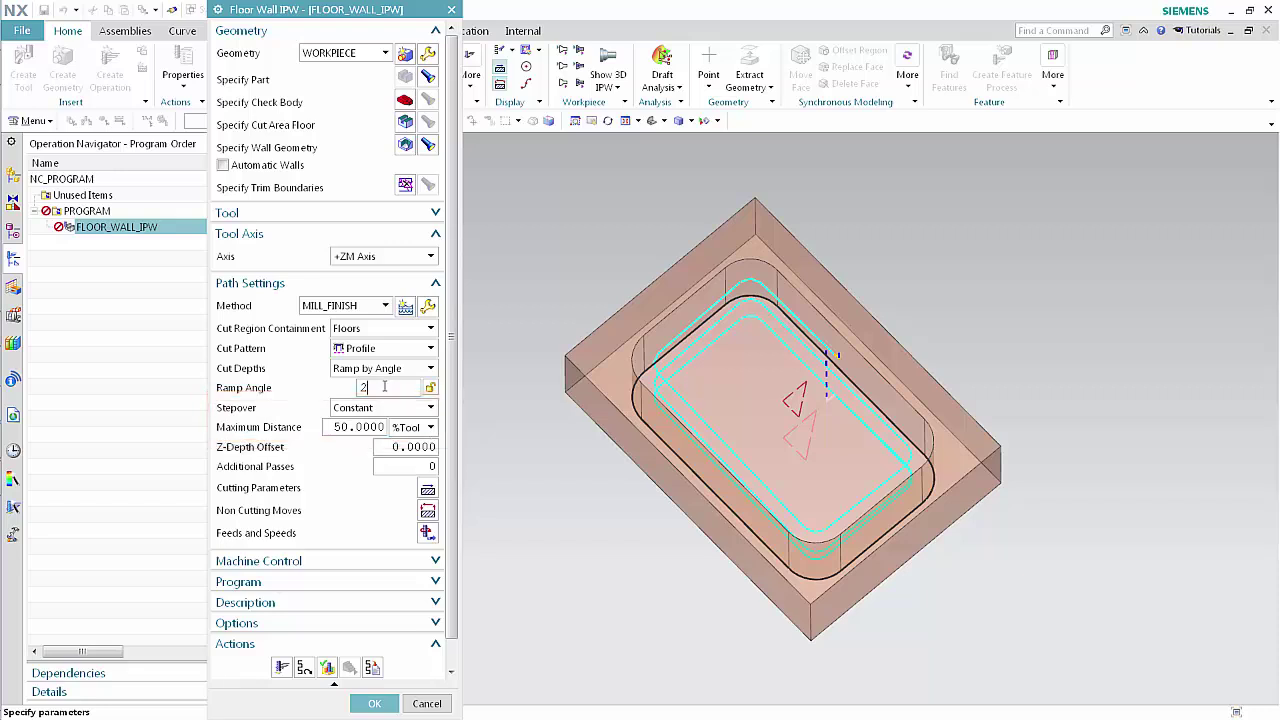
click(380, 385)
double_click(419, 467)
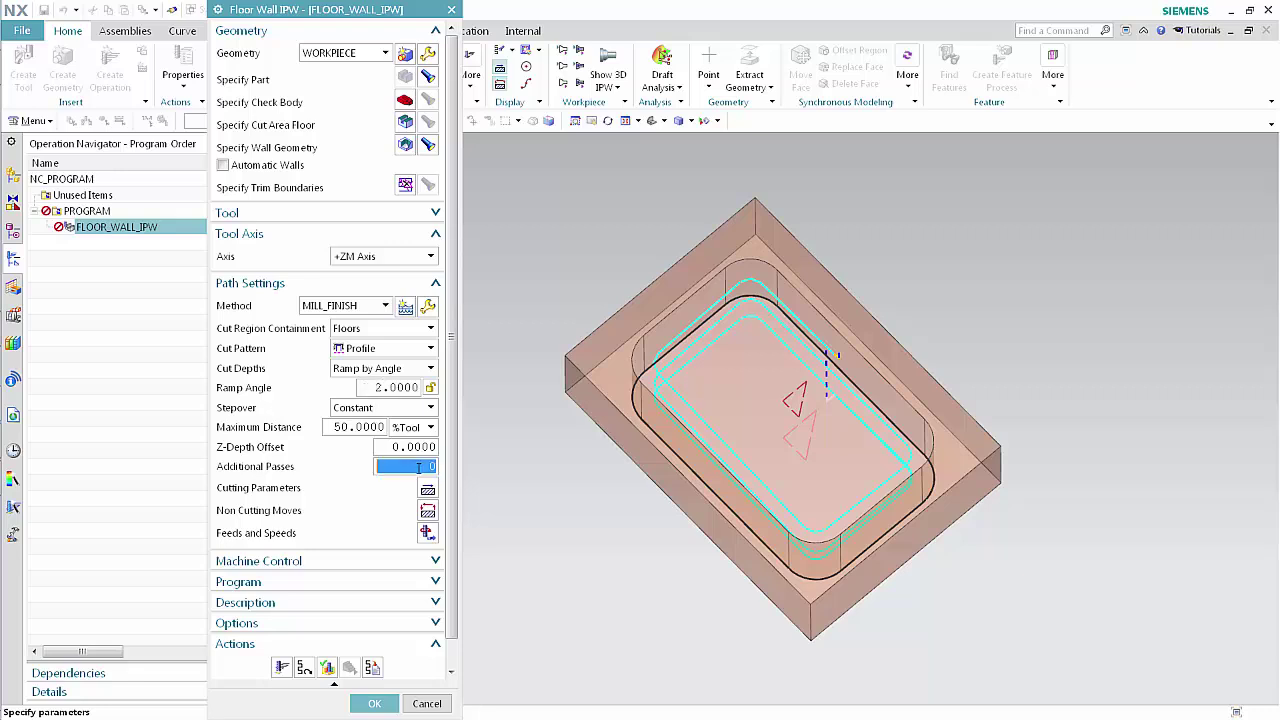
text(3)
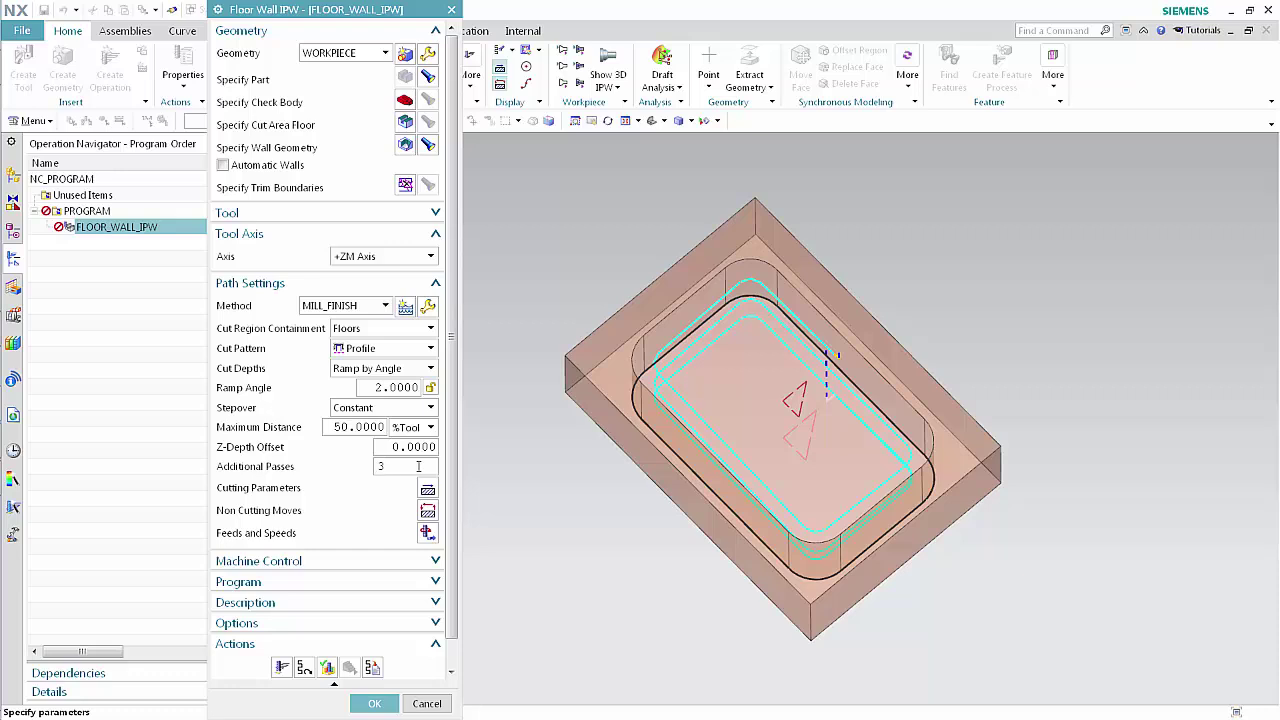
- Regenerate the 2.0000-angle, 3-pass tool path and check it with a 3D Dynamic simulation
click(284, 668)
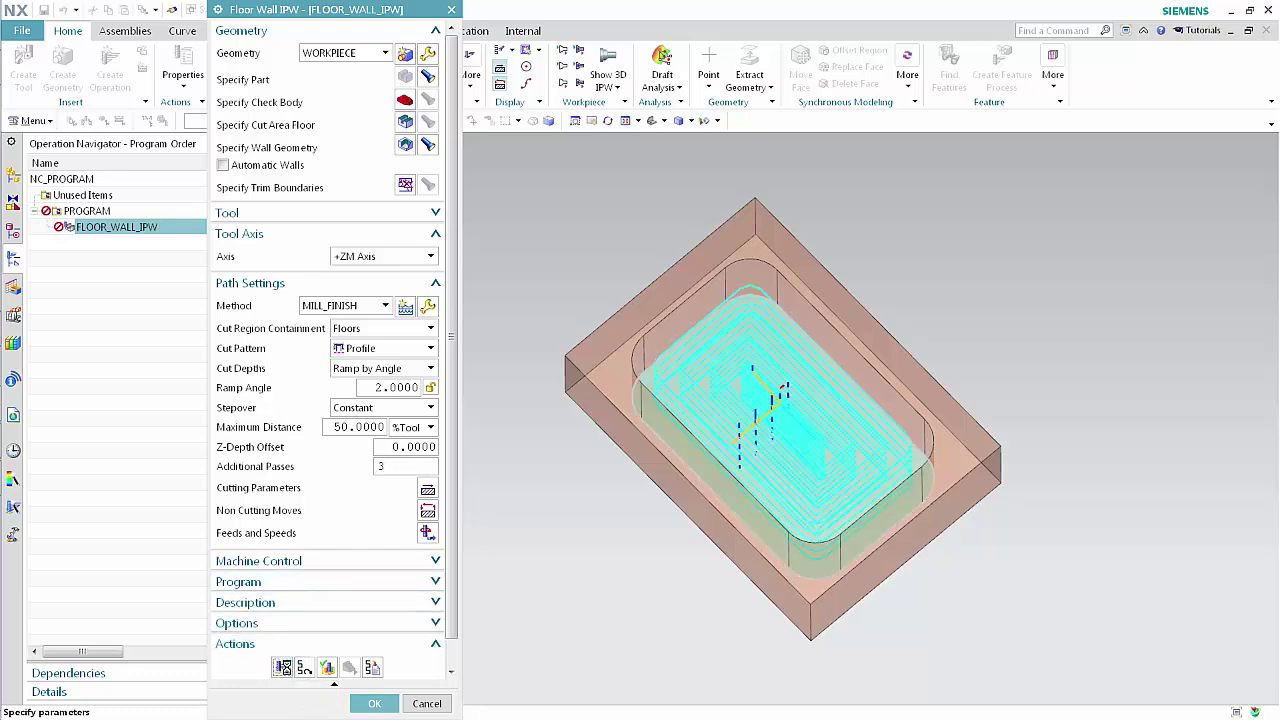
middle_click(286, 667)
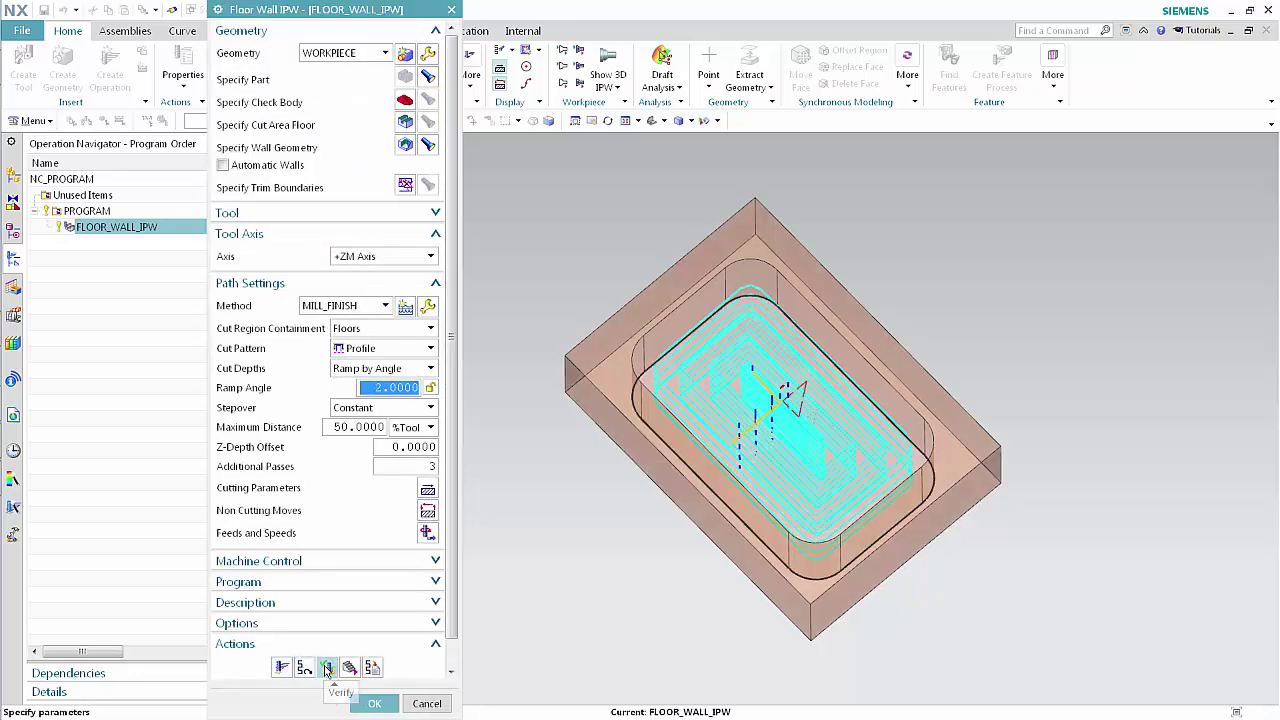
click(327, 668)
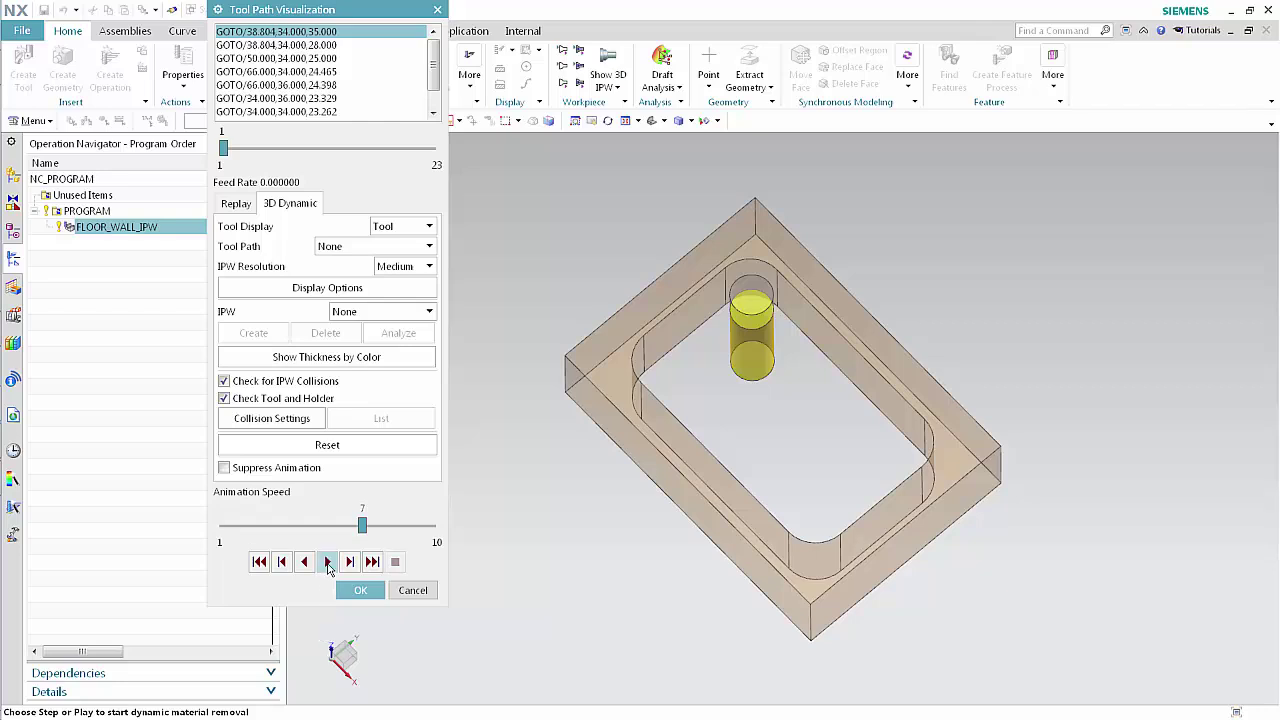
click(329, 563)
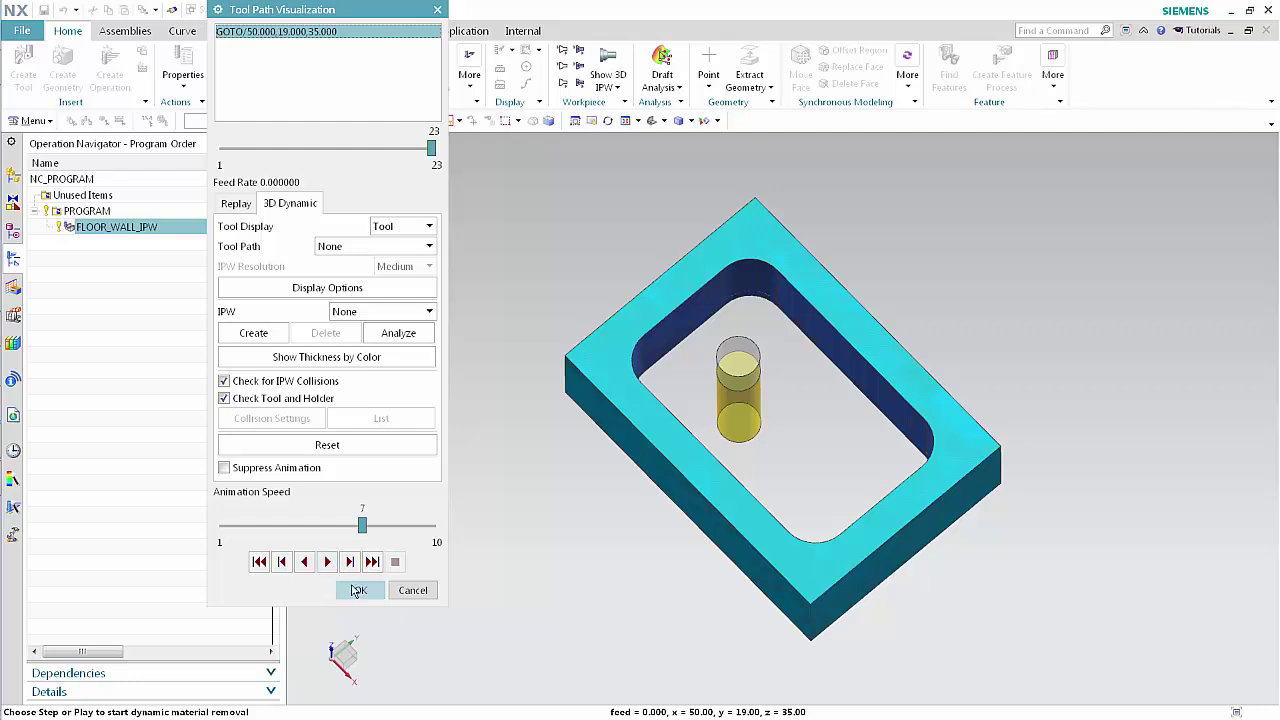
click(357, 592)
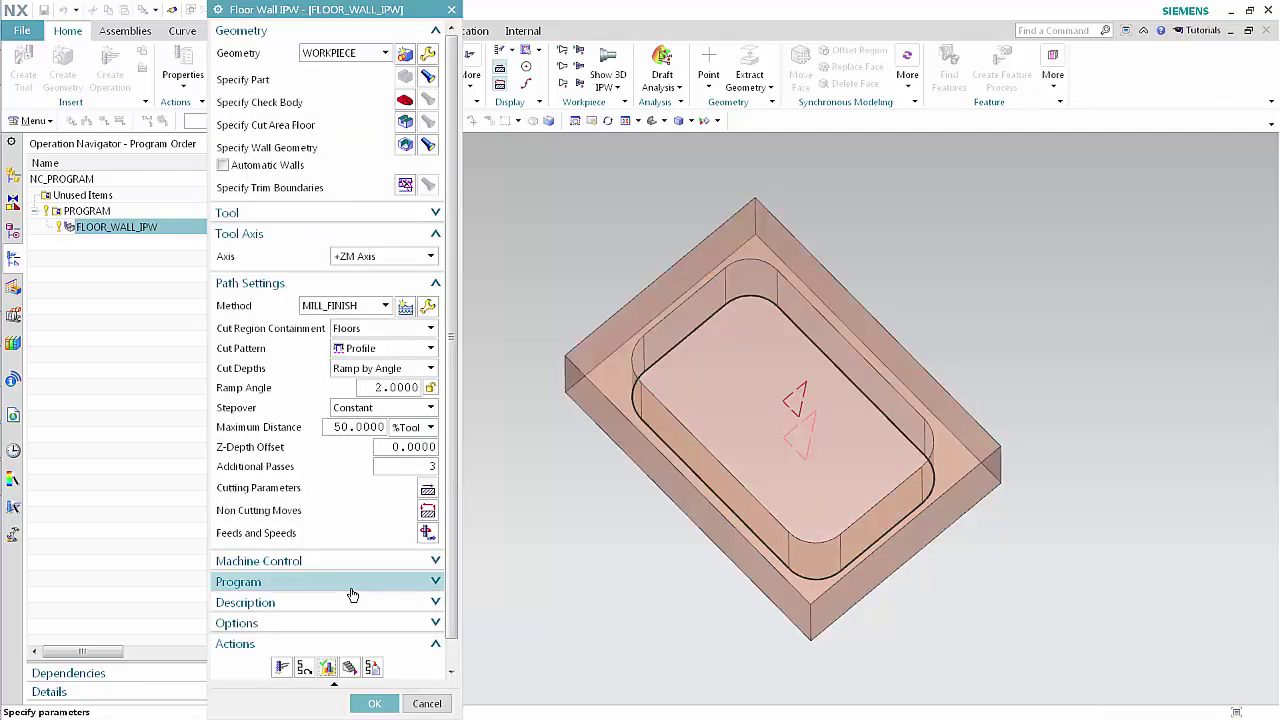